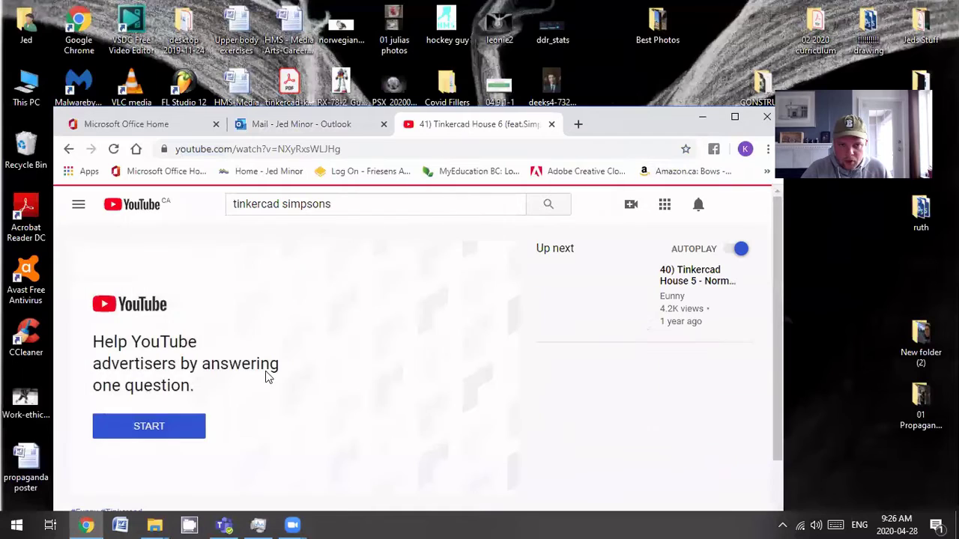
- Get past the survey ad and show the Tinkercad House 6 video in full screen
left_click(188, 428)
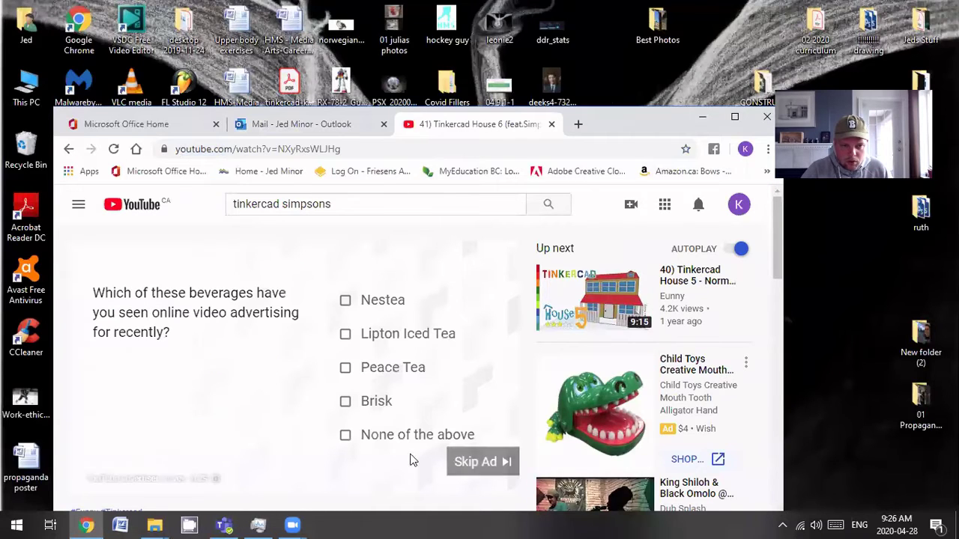
left_click(503, 464)
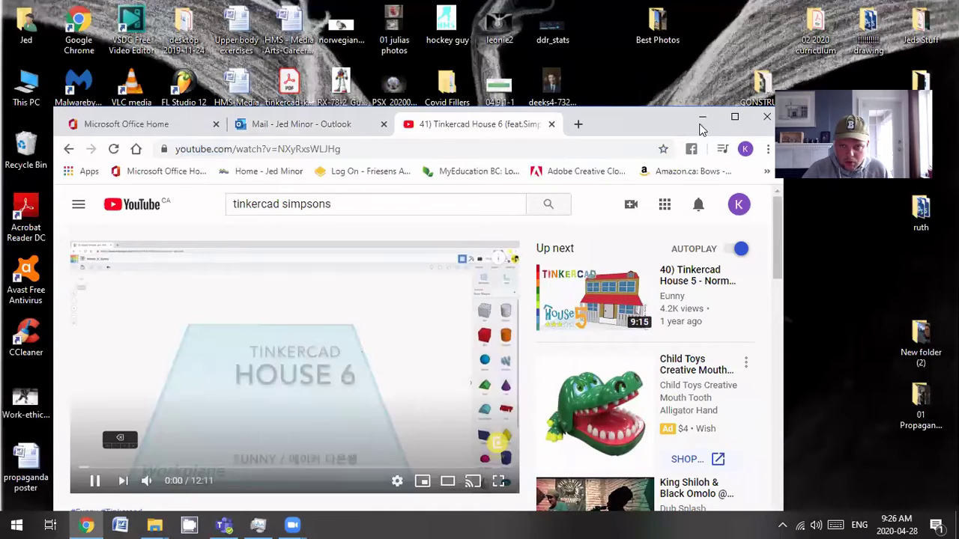
left_click(738, 118)
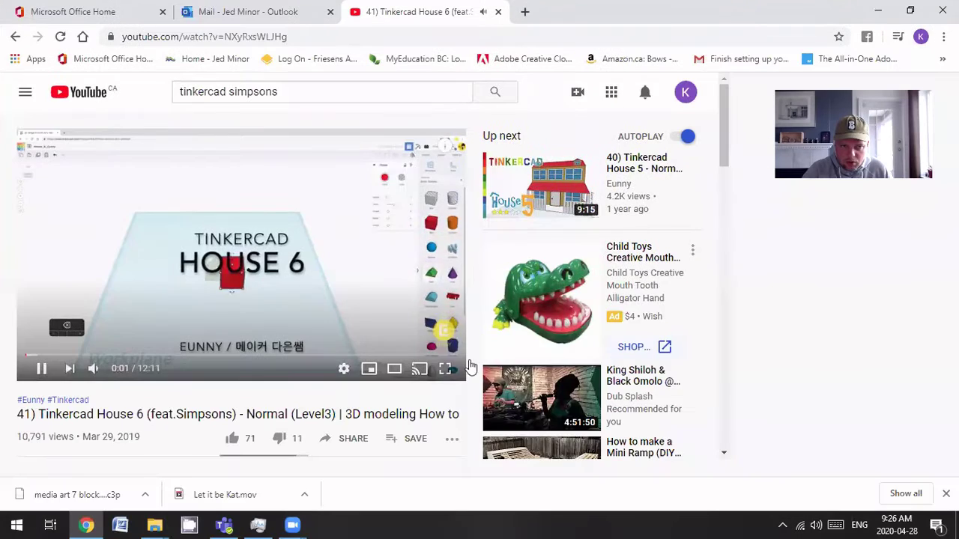
left_click(526, 367)
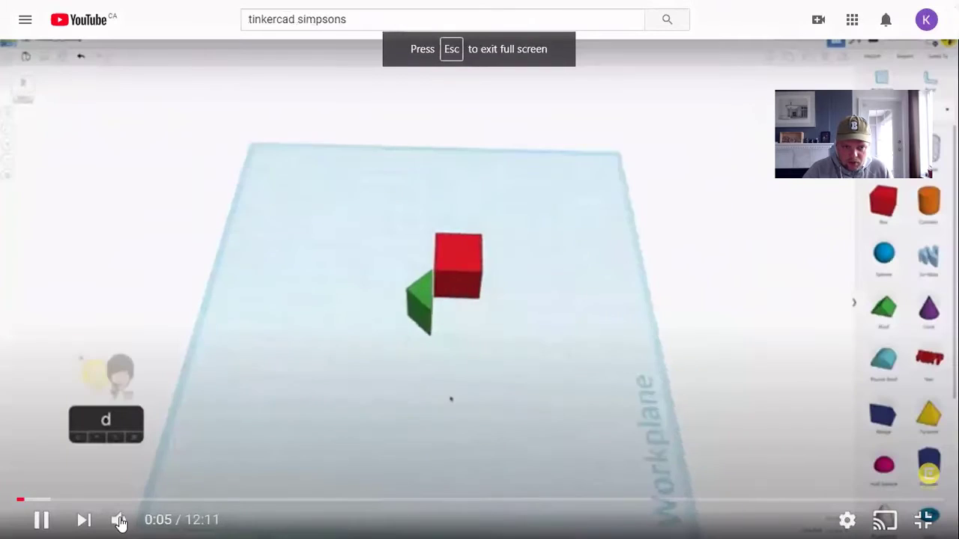
- Mute the video, rewatch its opening seconds, and leave full screen with playback paused at 0:12
left_click(119, 522)
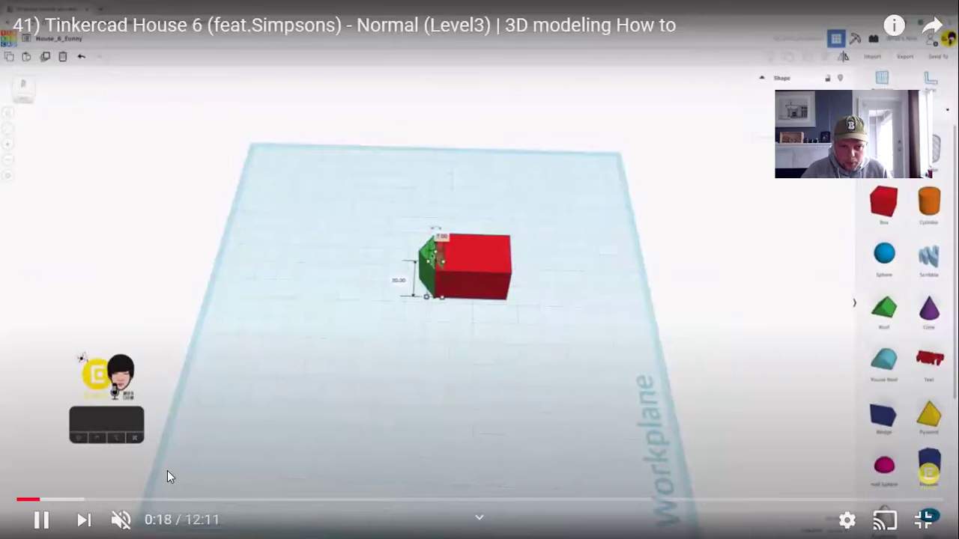
left_click(35, 506)
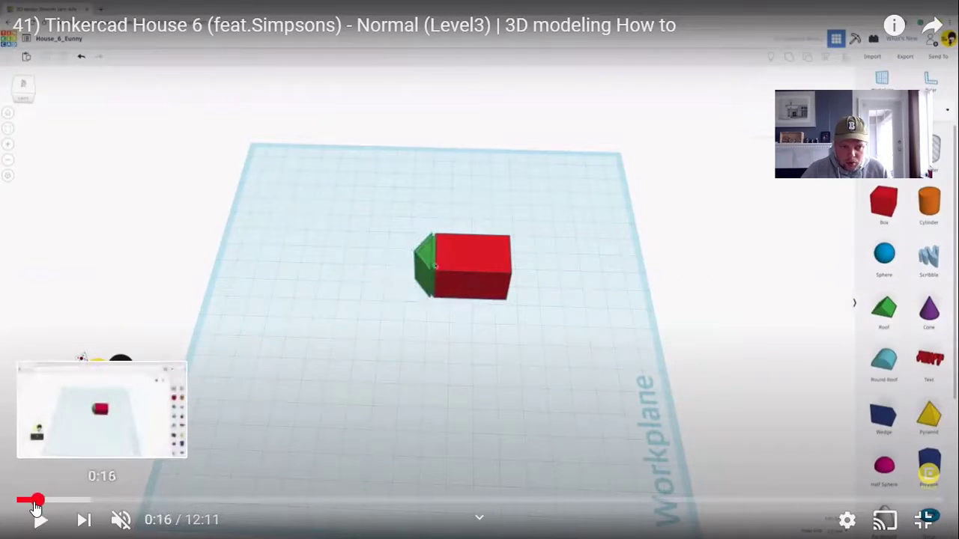
left_click_drag(35, 506, 34, 508)
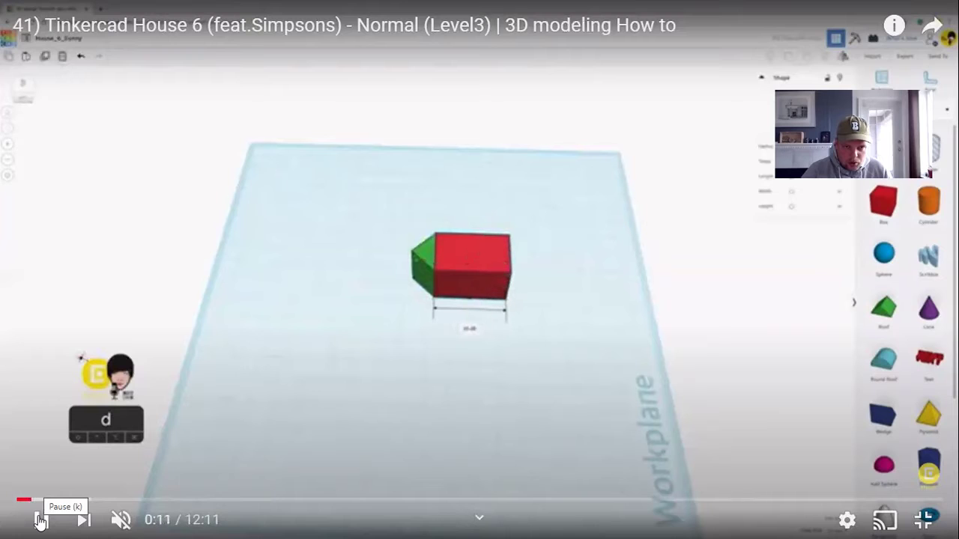
left_click(229, 417)
key("Escape")
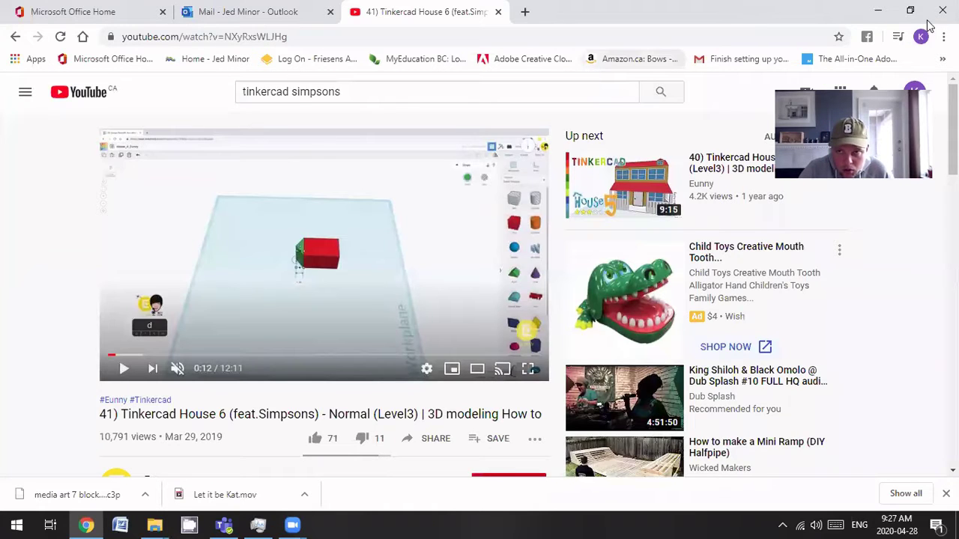
- Open tinkercad.com in a new browser tab and create a new 3D design in a maximized window
left_click(910, 12)
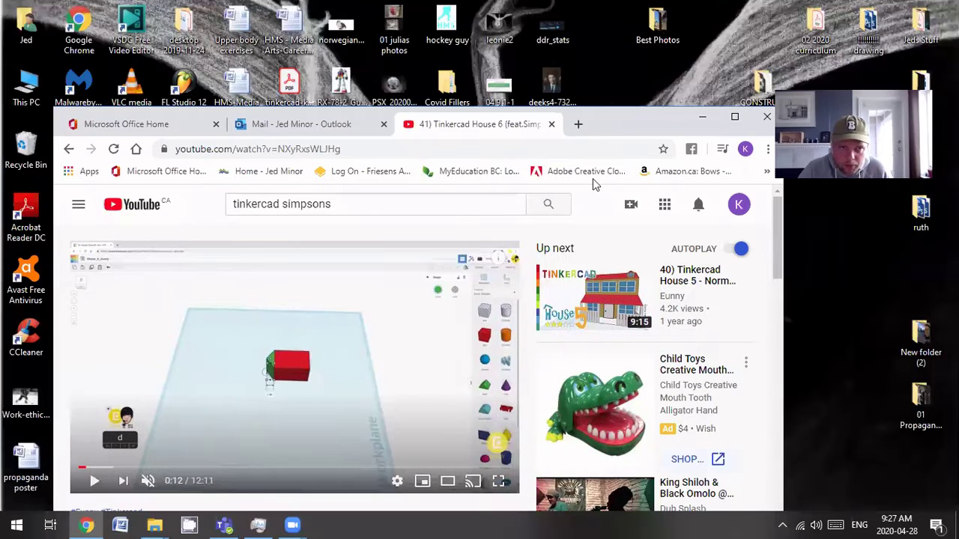
key("ctrl+t")
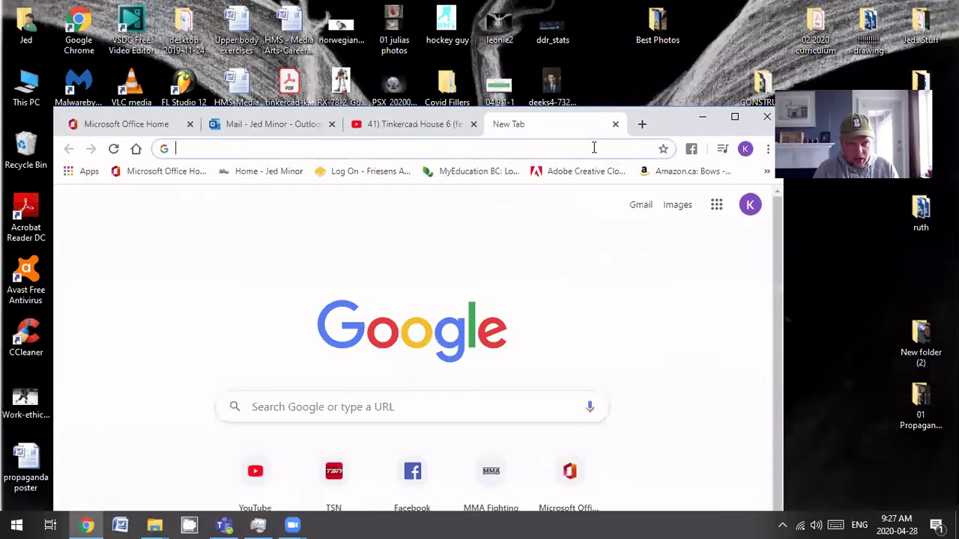
type("tinker")
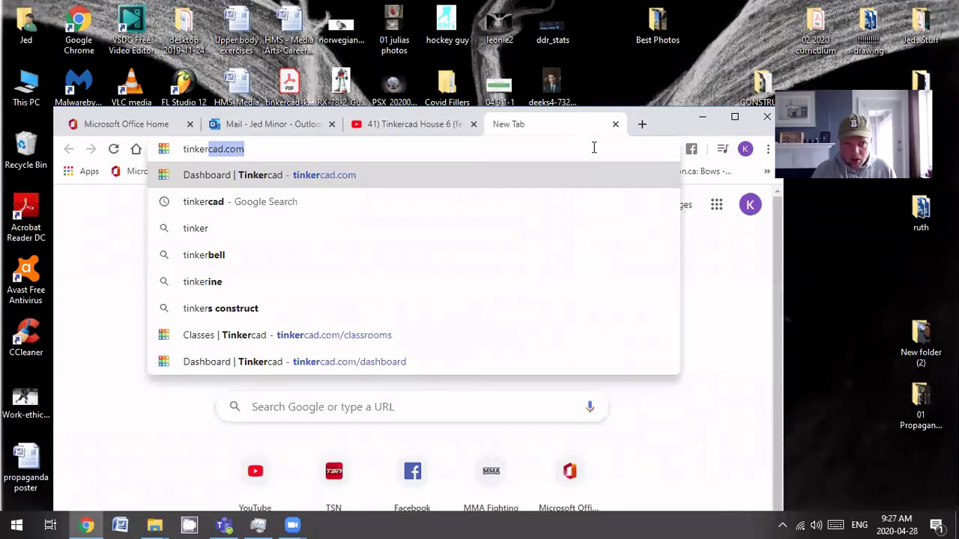
key("Return")
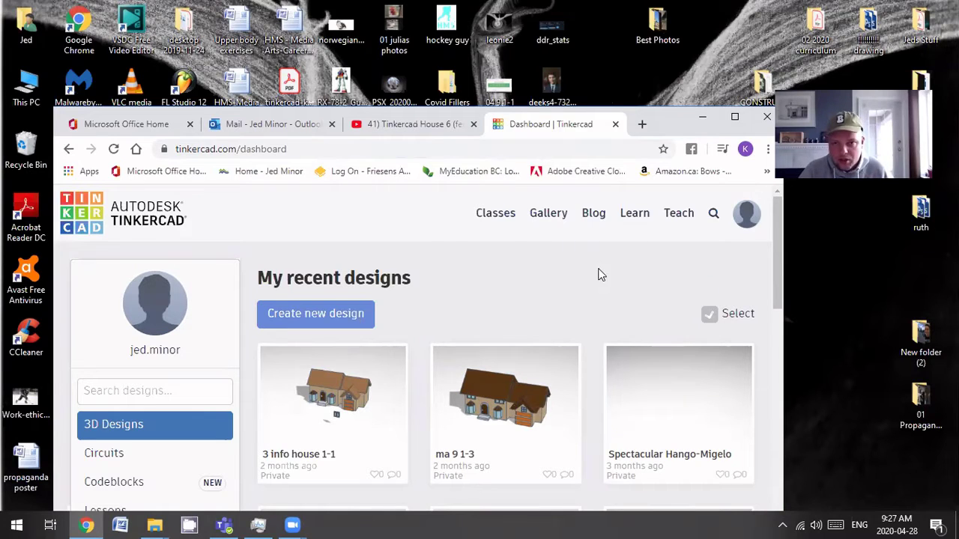
left_click(735, 120)
left_click(292, 205)
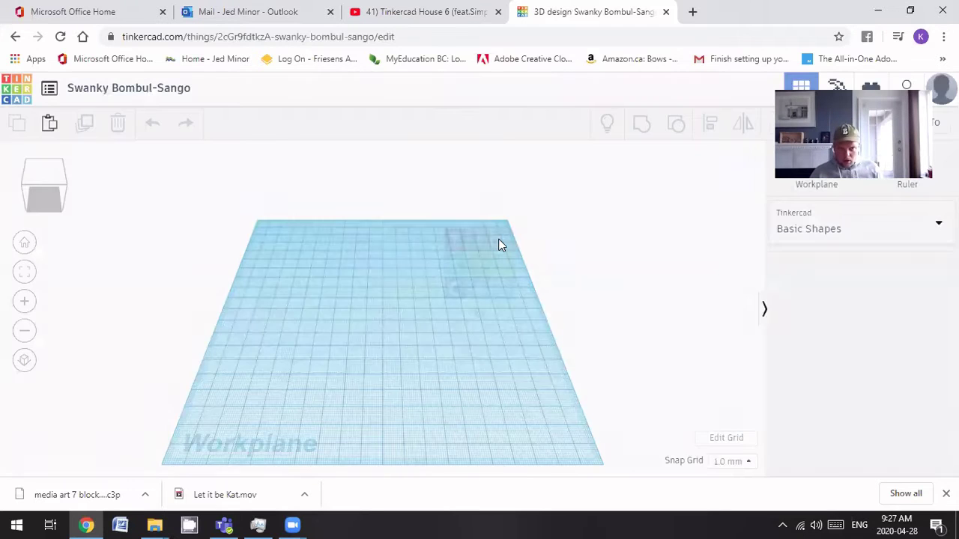
- Return from the video to the new design and rename it as 01 tinkercad followed by the owner's first name
key("ctrl+shift+Tab")
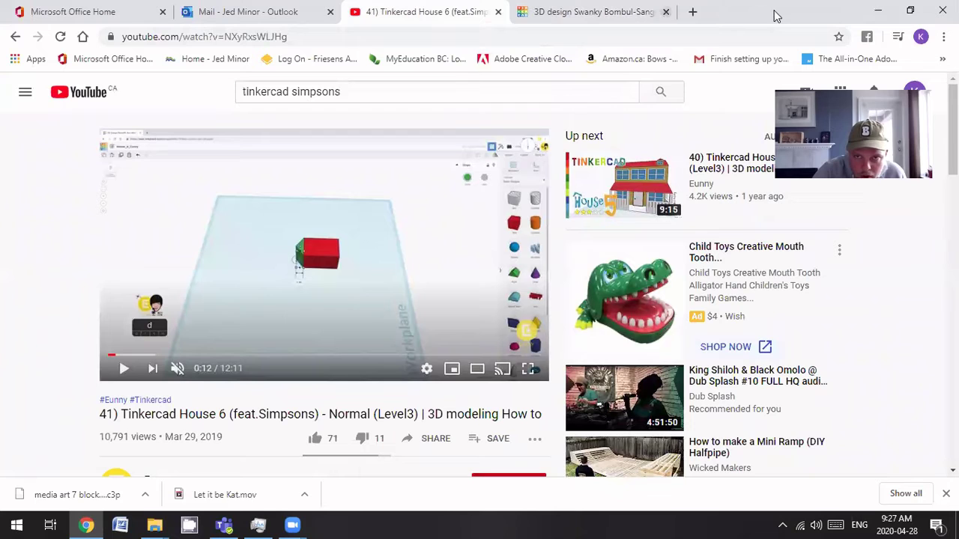
key("ctrl+Tab")
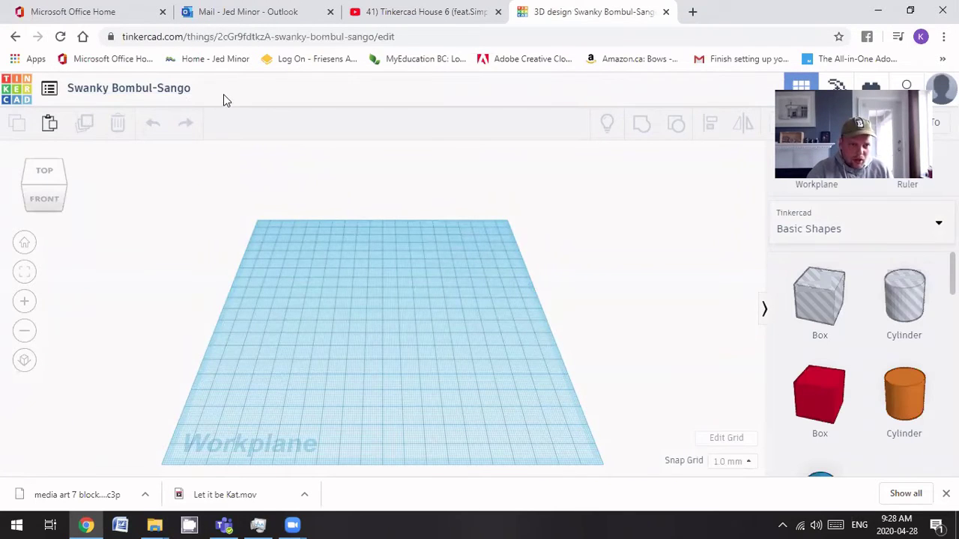
left_click(182, 89)
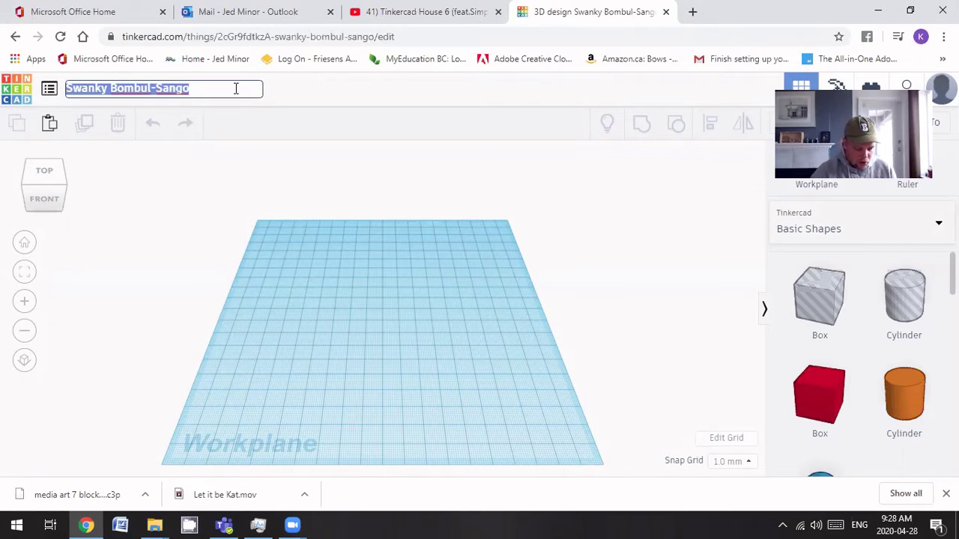
type("01 ")
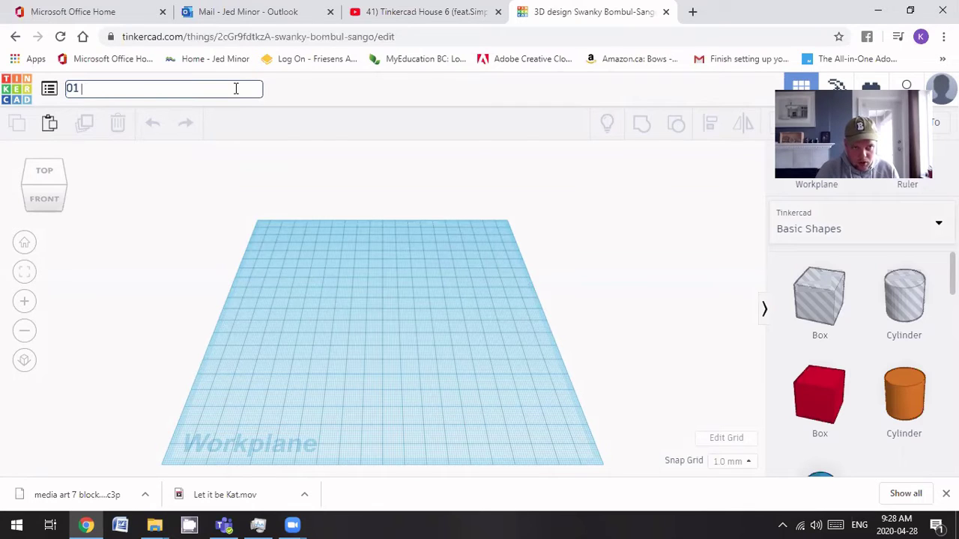
type("tinkercad jed")
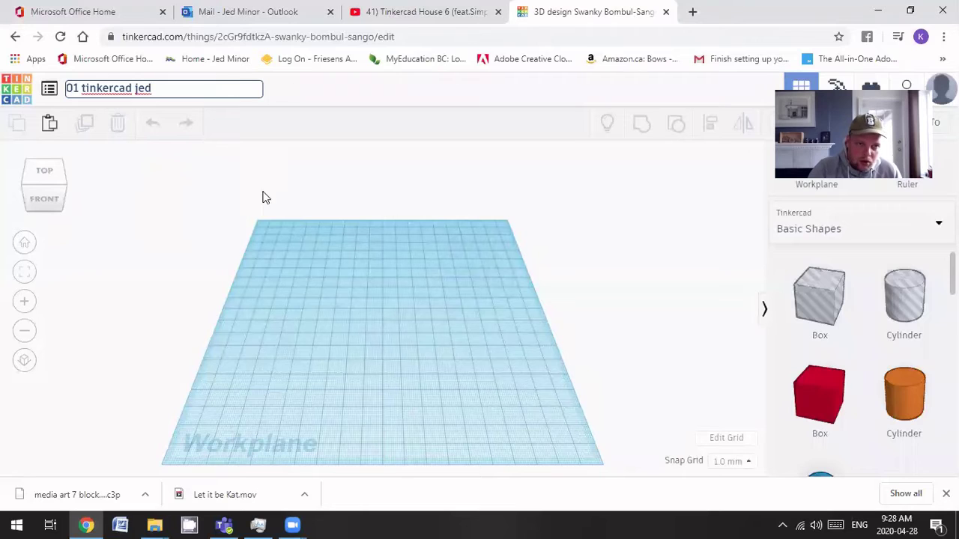
left_click(206, 182)
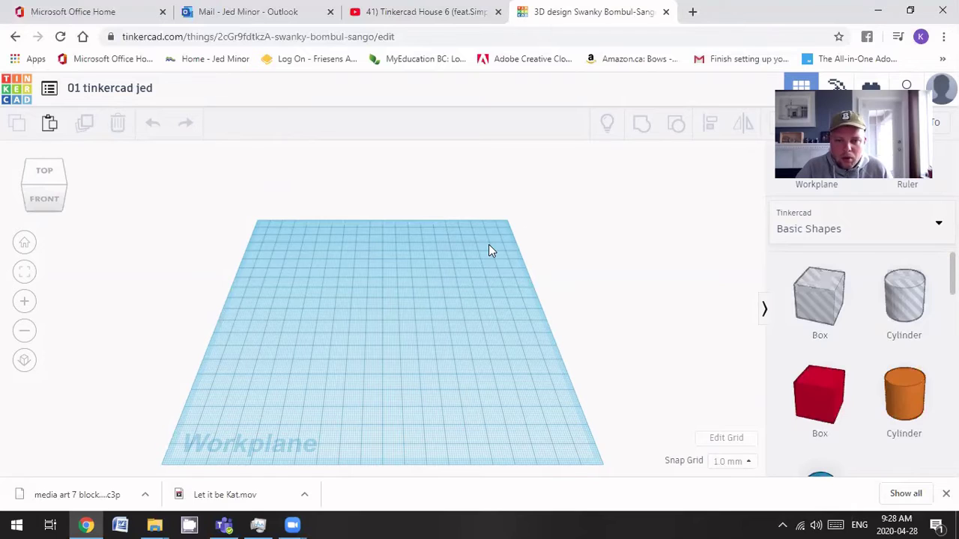
- Place a red solid box 32 mm wide near the workplane's centre and a green roof shape beside it
left_click_drag(801, 394, 425, 346)
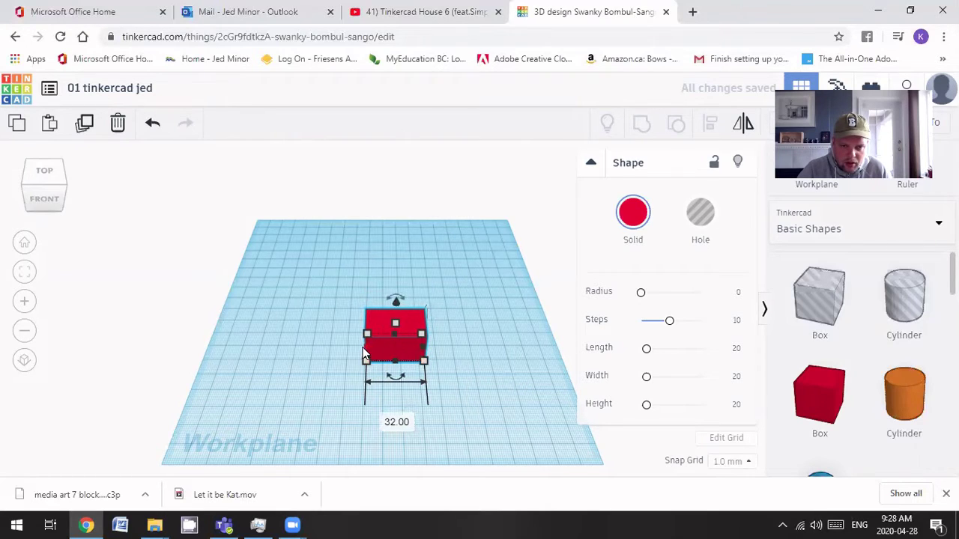
left_click(394, 362)
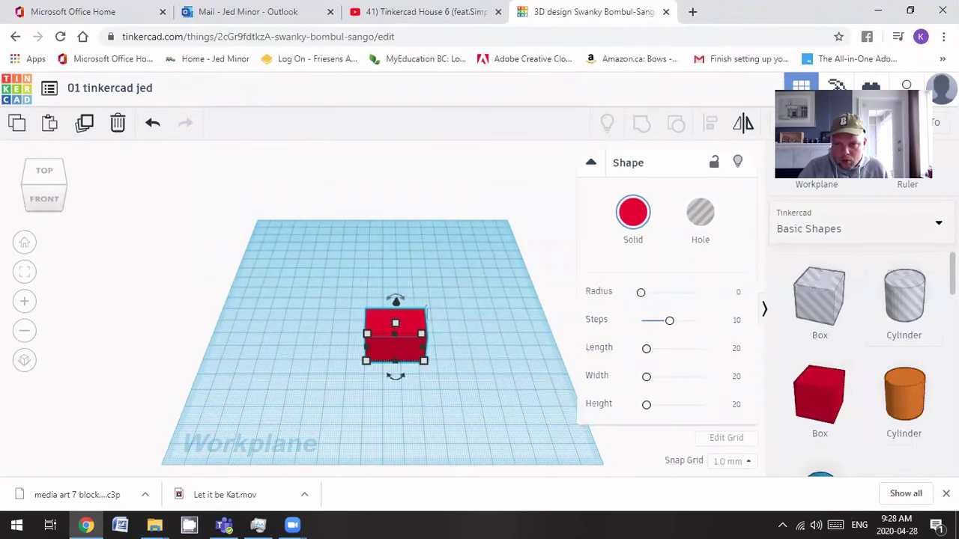
scroll(824, 338, "down", 3)
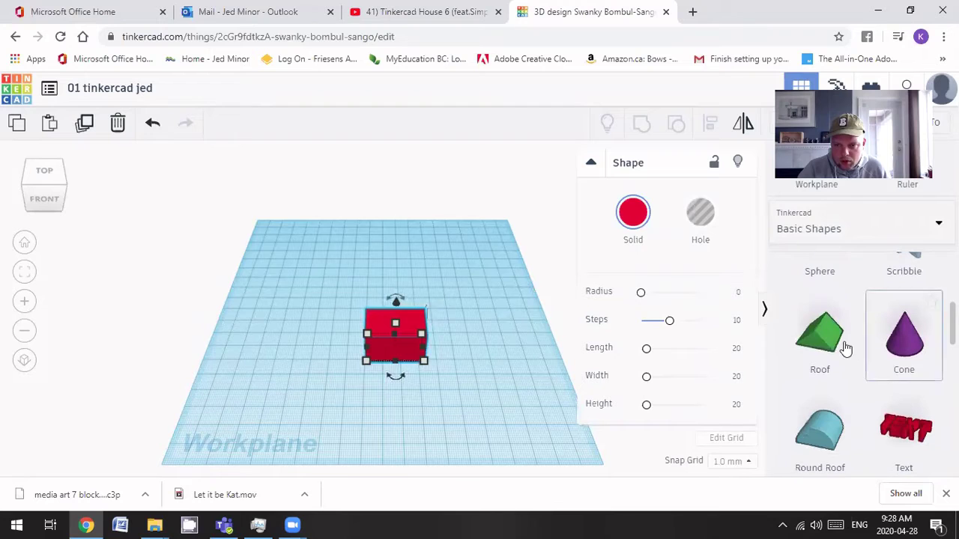
left_click_drag(827, 341, 483, 371)
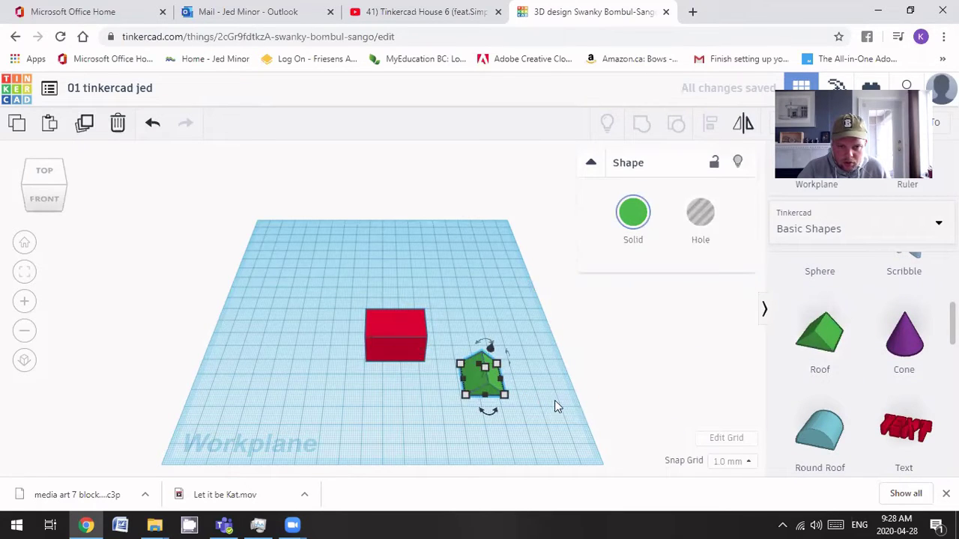
- Rotate the red box so that its long side stands upright, and raise it 7 mm
left_click(580, 403)
right_click_drag(580, 402, 536, 385)
left_click(473, 327)
left_click(536, 379)
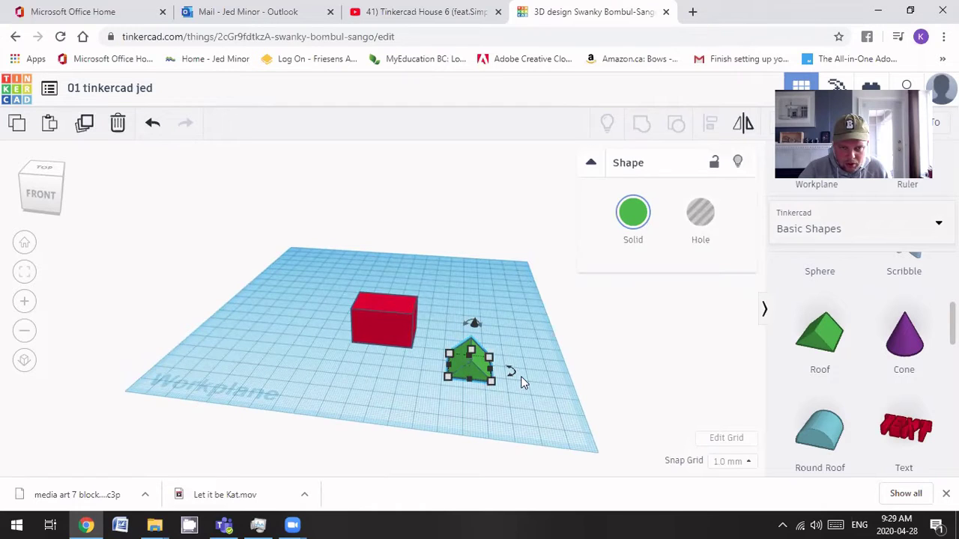
left_click(385, 332)
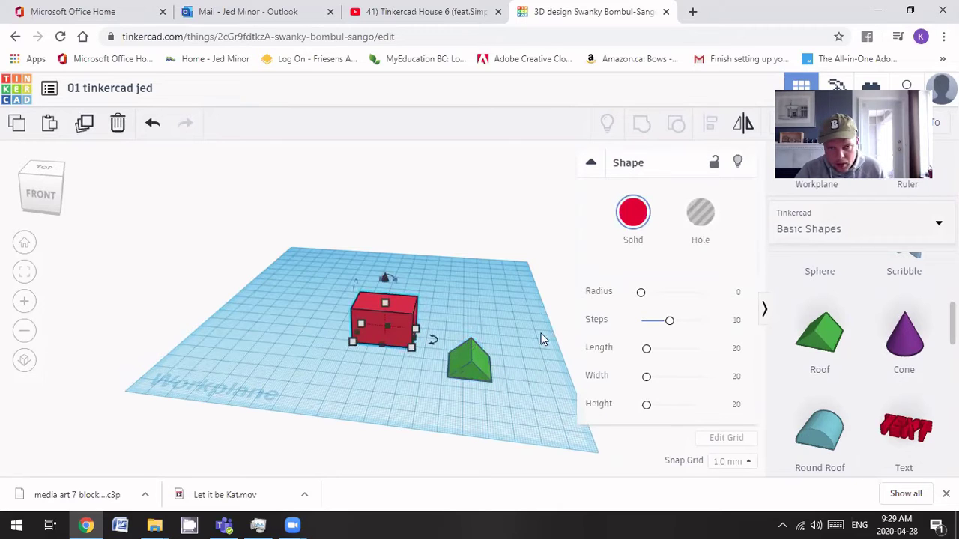
mouse_move(392, 283)
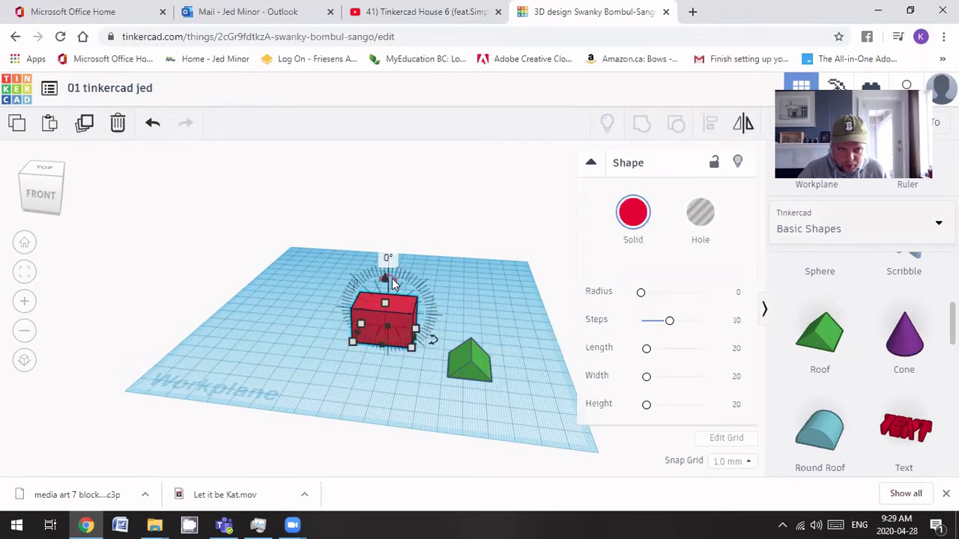
left_click_drag(393, 283, 431, 323)
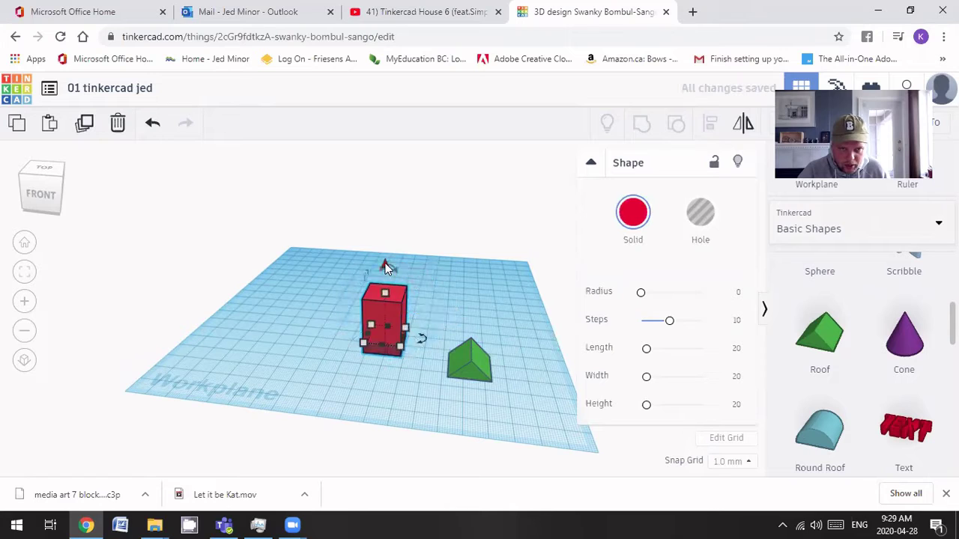
left_click_drag(385, 268, 390, 253)
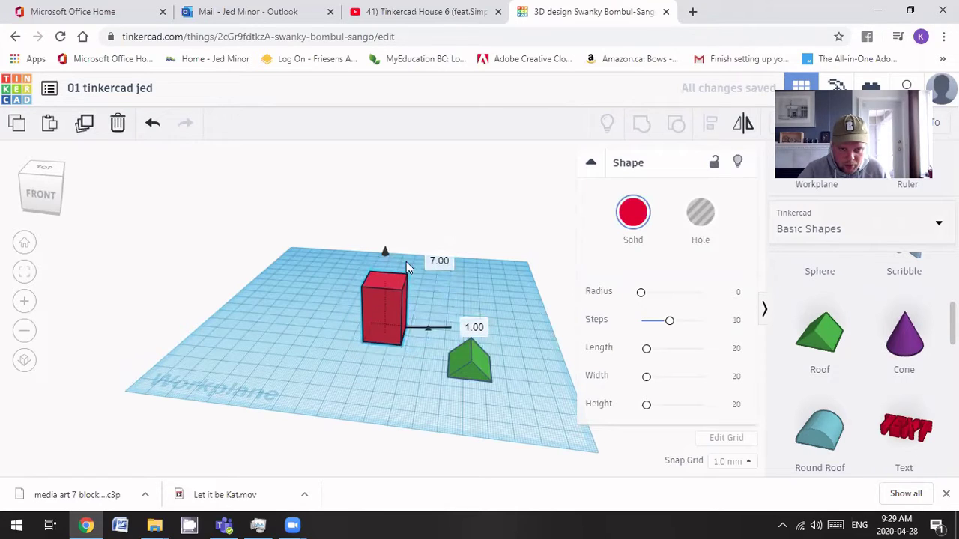
- Move the green roof 47 mm across and 24 mm in depth to the red box, and raise it 34 mm onto the top
left_click(472, 380)
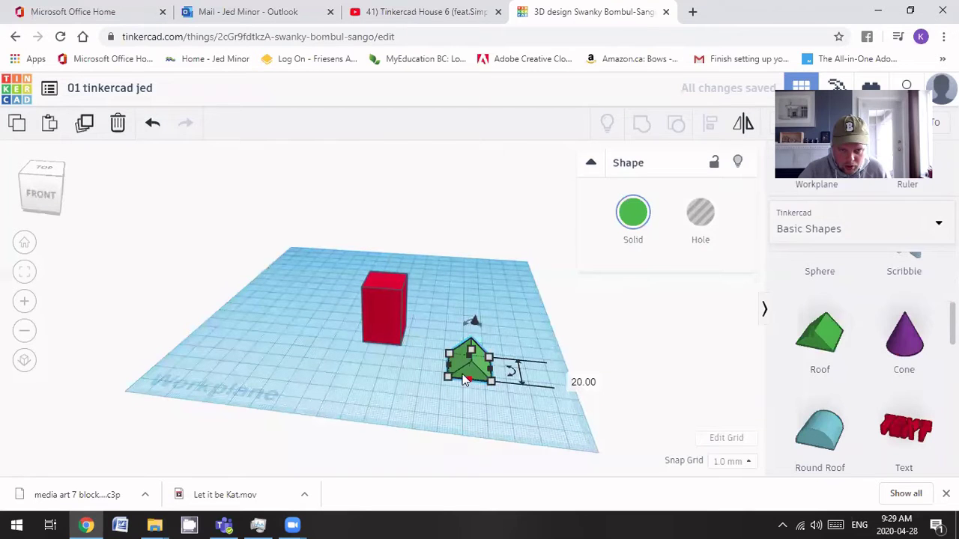
left_click(391, 288)
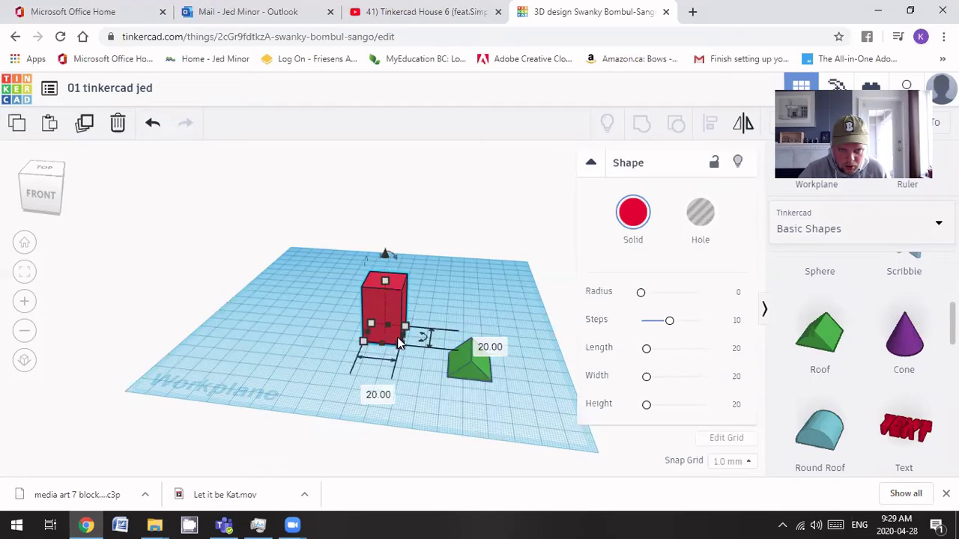
left_click(470, 370)
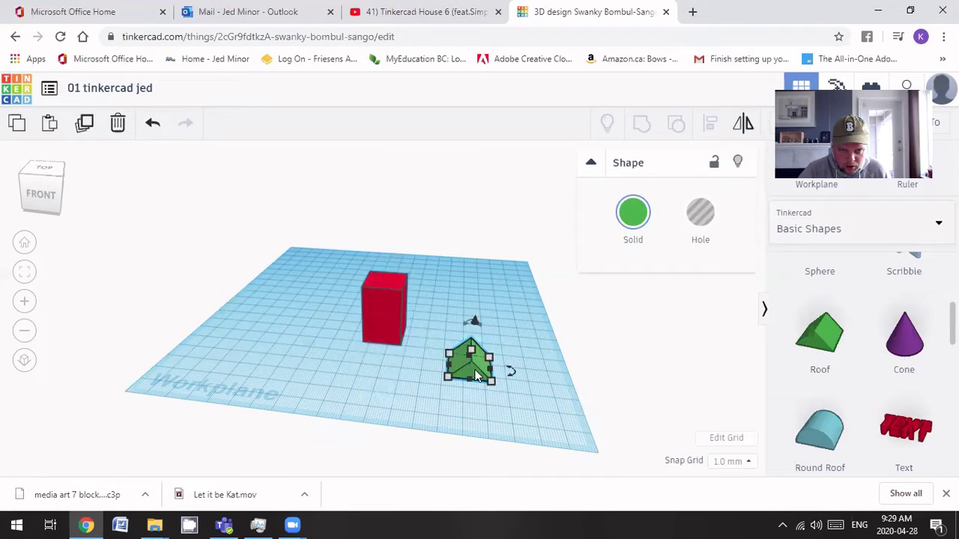
left_click_drag(470, 369, 402, 348)
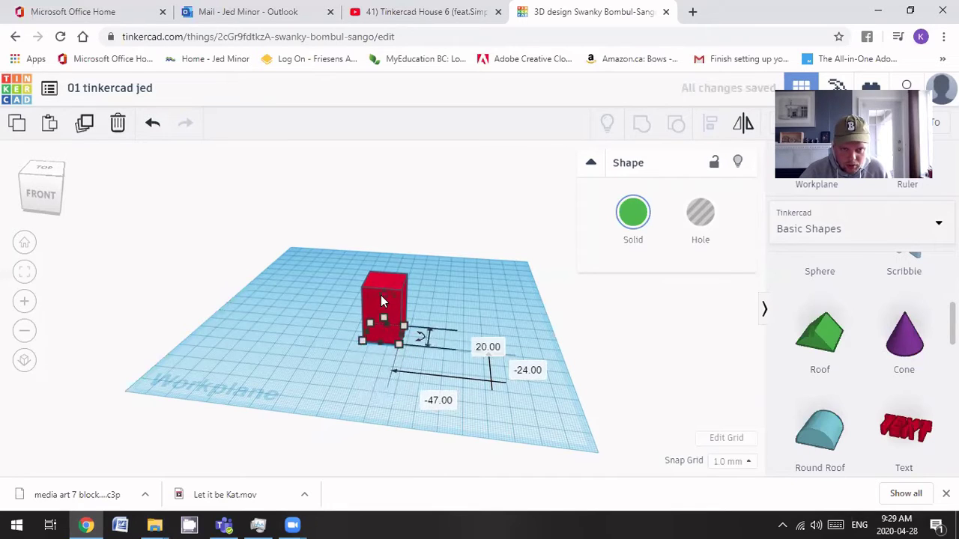
left_click_drag(380, 295, 379, 233)
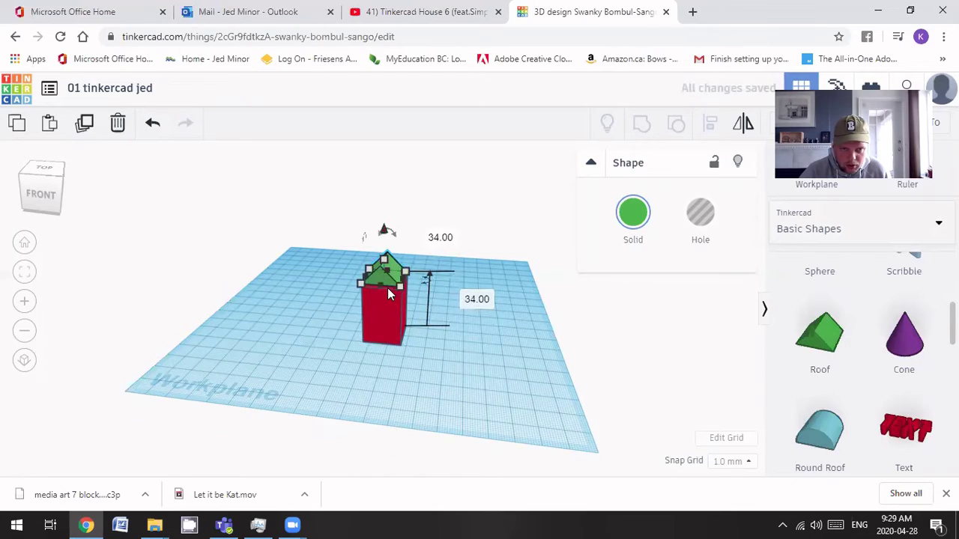
- Shift the green roof by 1 mm to line its edges up with the top of the red box
scroll(388, 288, "up", 3)
scroll(387, 287, "up", 5)
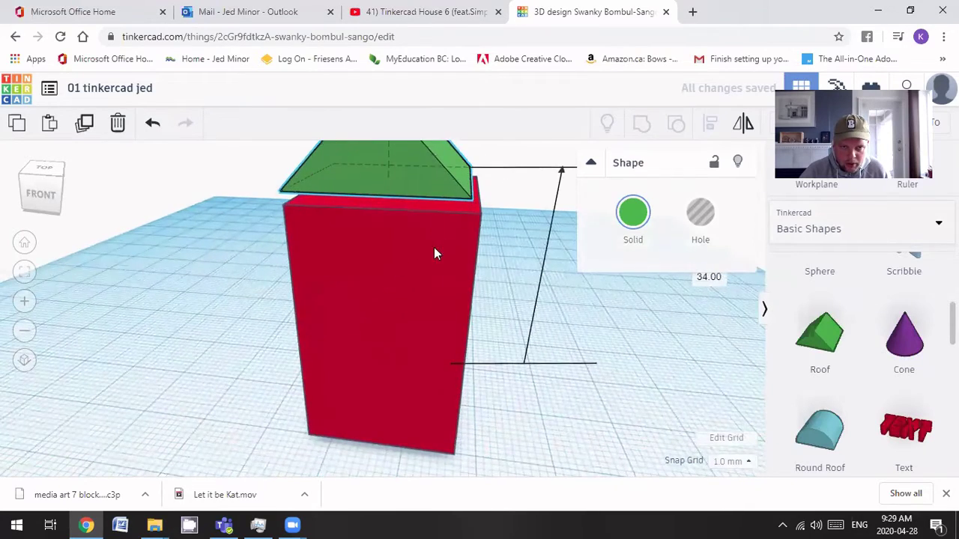
right_click_drag(434, 247, 406, 272)
left_click_drag(401, 285, 409, 303)
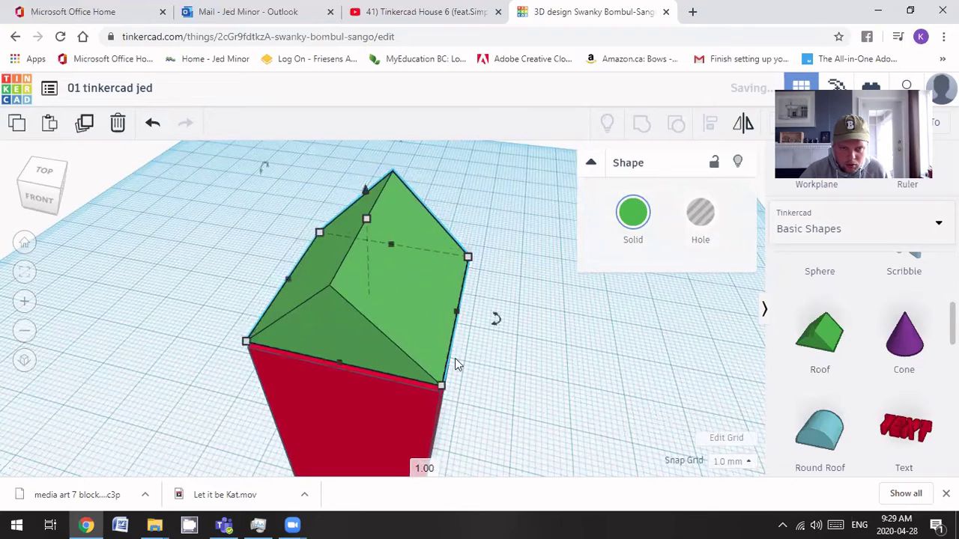
- Lower the green roof flush onto the red box, and centre the two shapes on each other along their width
left_click_drag(365, 194, 365, 197)
mouse_move(515, 405)
right_mouse_down()
mouse_move(512, 380)
mouse_move(523, 391)
right_mouse_up()
left_click_drag(232, 197, 574, 453)
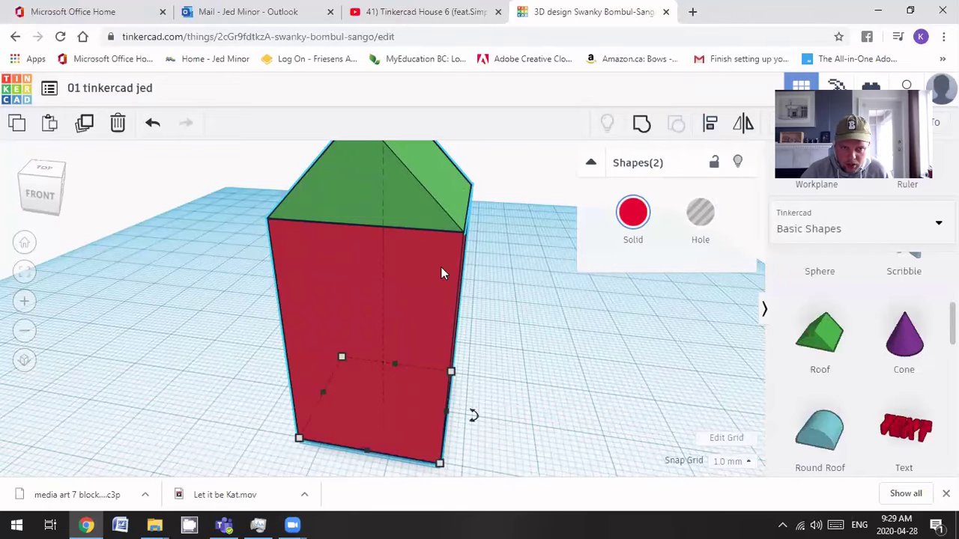
scroll(419, 333, "up", 1)
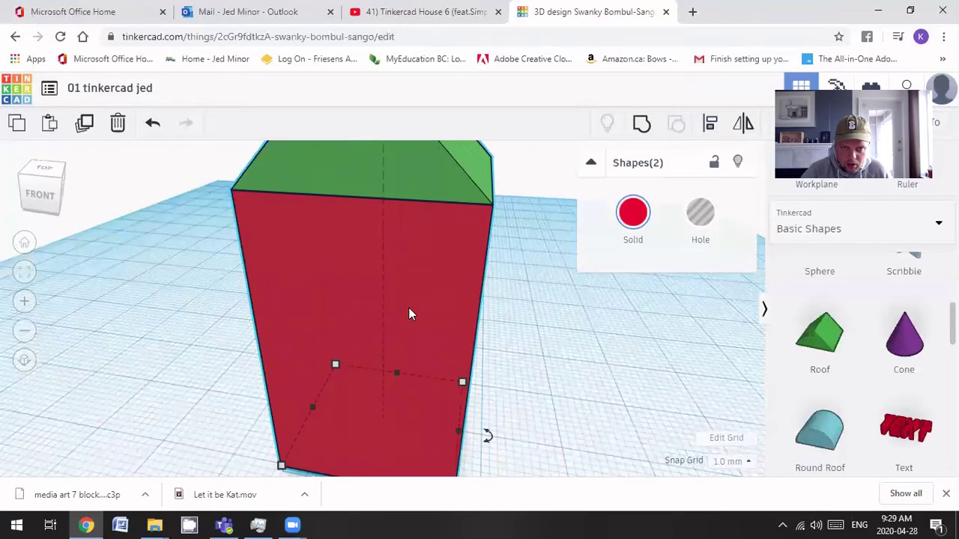
scroll(408, 307, "down", 3)
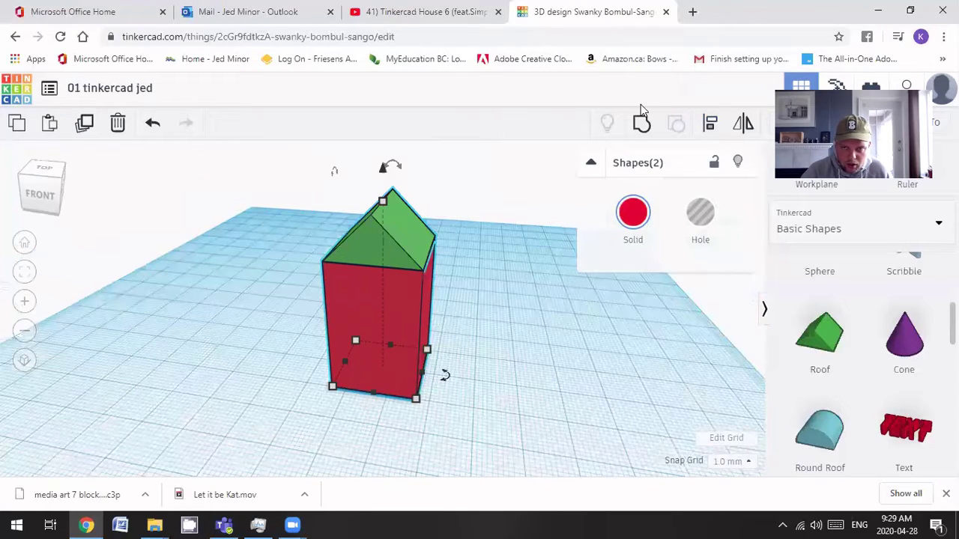
left_click(709, 128)
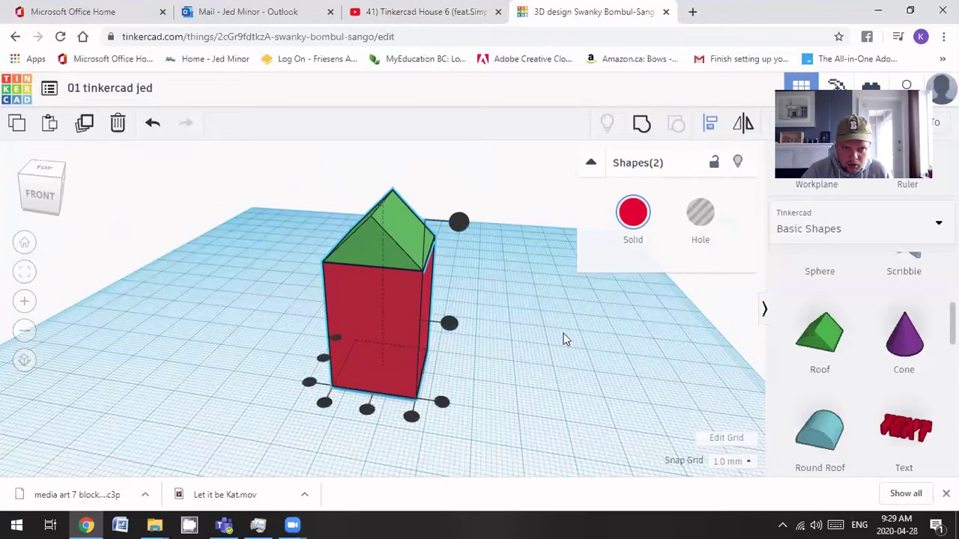
left_click(367, 412)
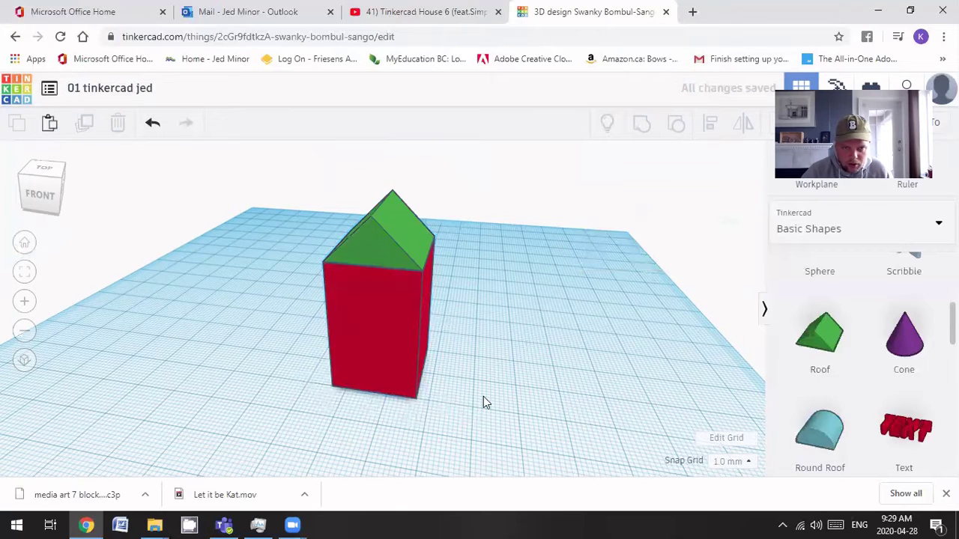
- Reduce the overall height of the box and roof together to 31 mm
right_click_drag(483, 397, 488, 404)
right_click_drag(430, 368, 387, 244)
left_click(402, 199)
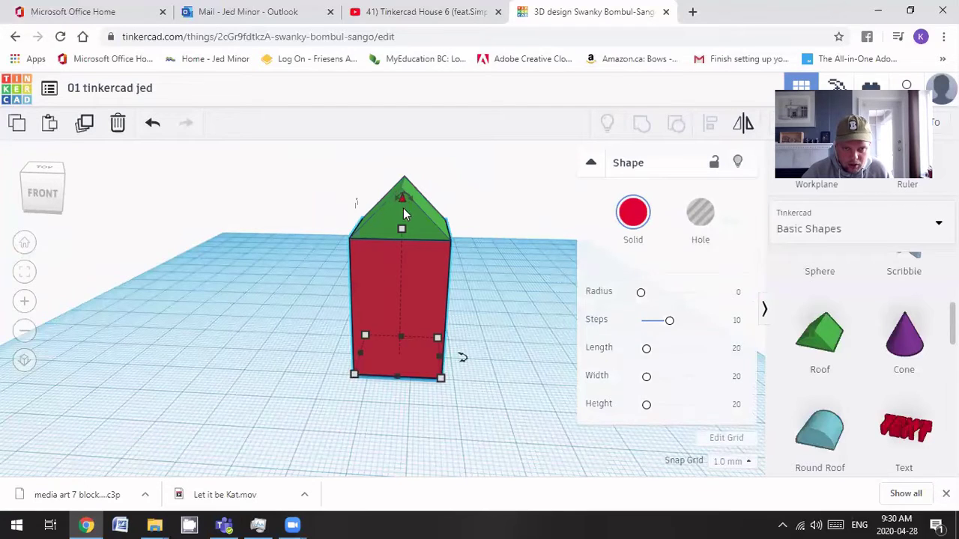
mouse_move(401, 231)
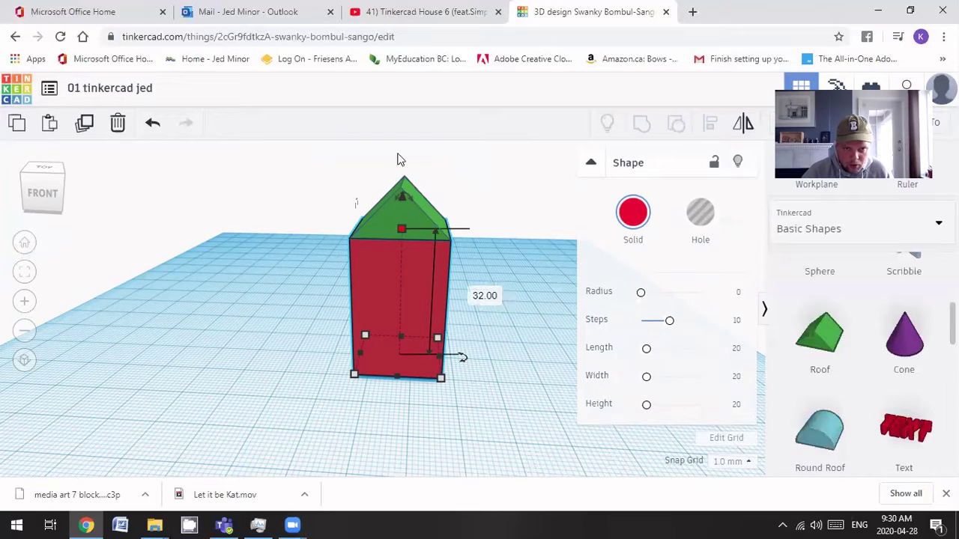
key("ctrl+a")
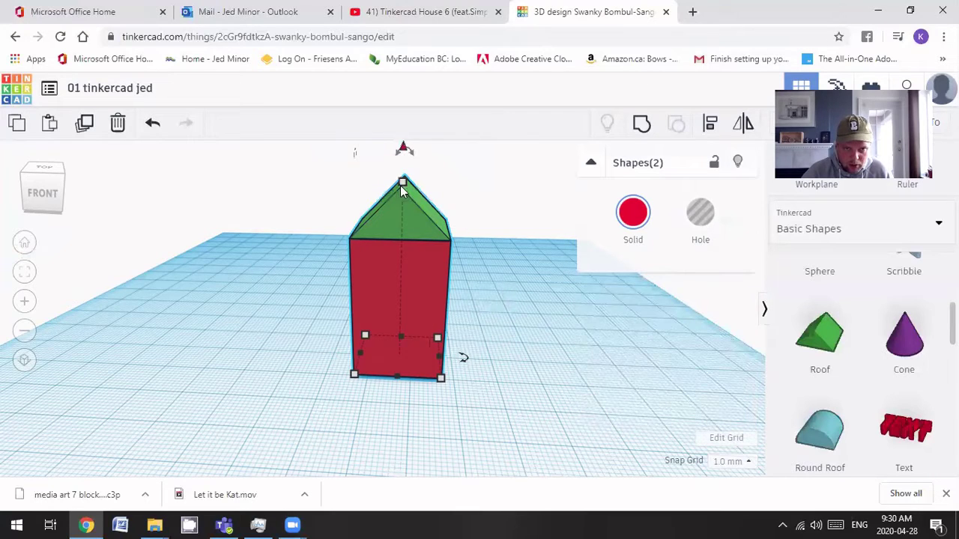
left_click(403, 183)
left_click_drag(404, 234, 403, 249)
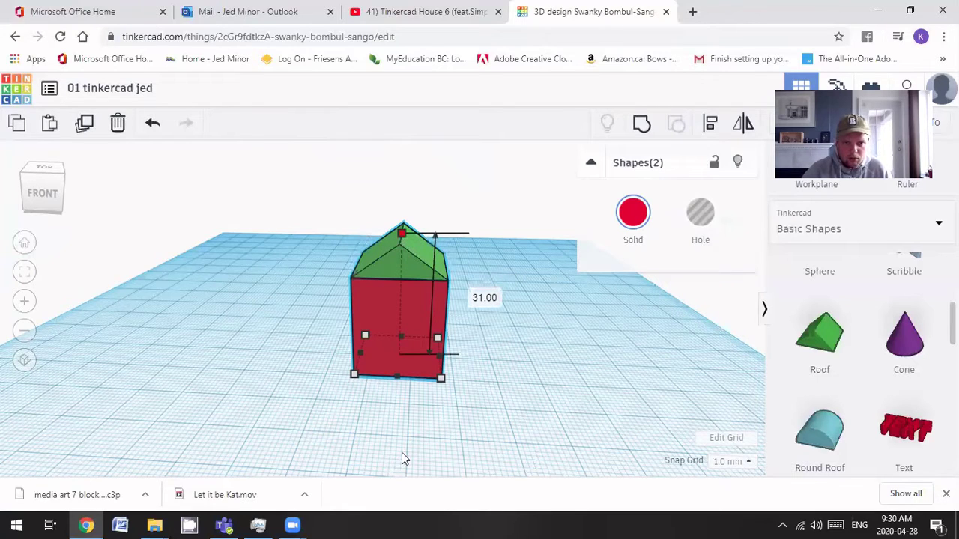
right_click_drag(509, 449, 420, 463)
right_click_drag(414, 371, 435, 286)
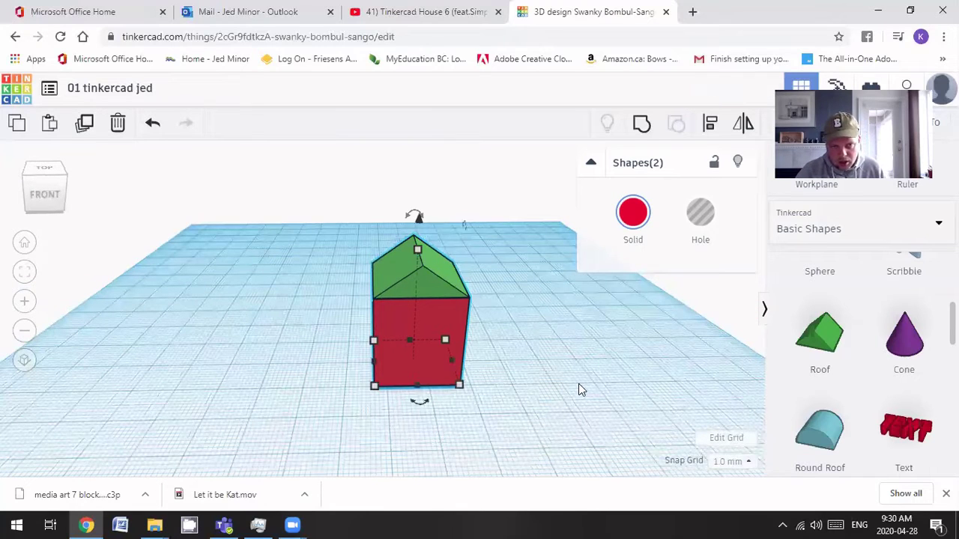
left_click(422, 272)
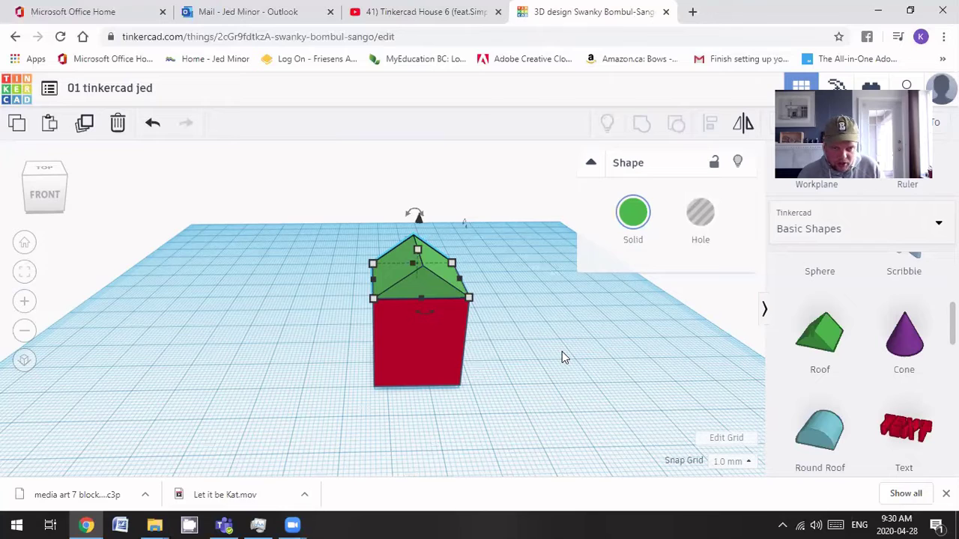
key("ctrl+v")
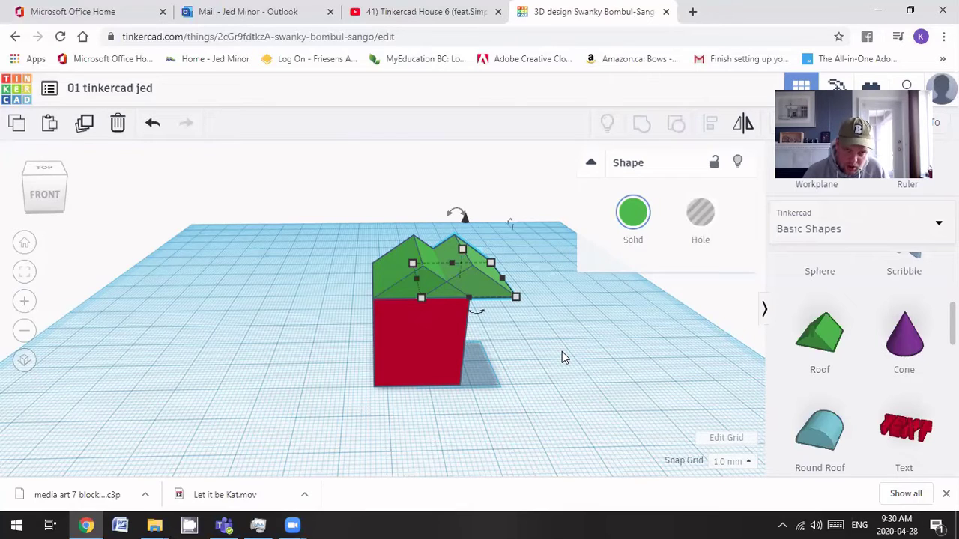
key("Delete")
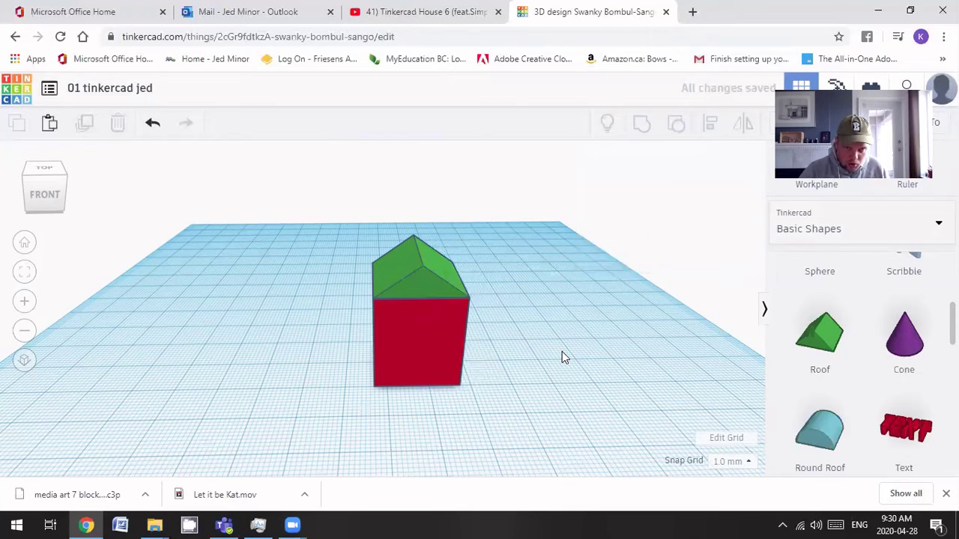
left_click(439, 290)
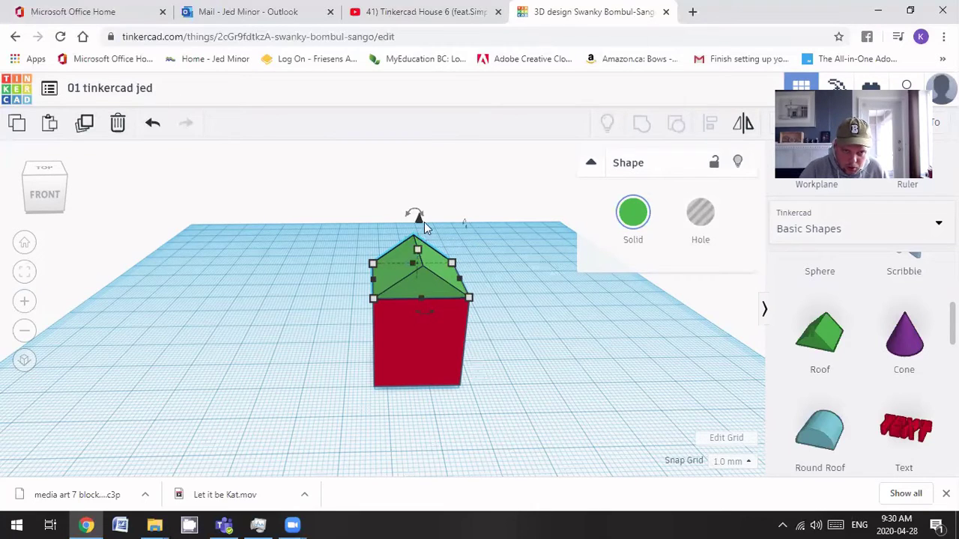
left_click_drag(419, 226, 419, 192)
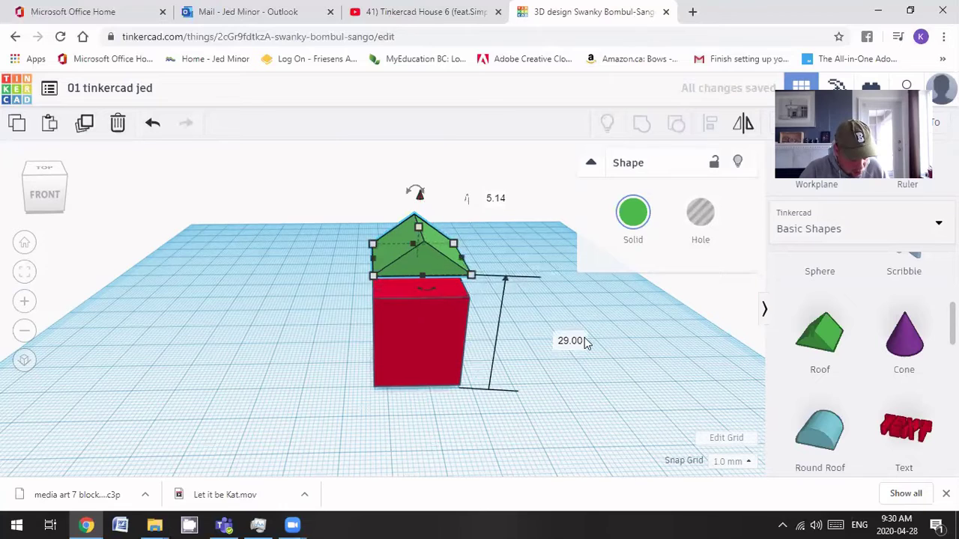
key("ctrl+z")
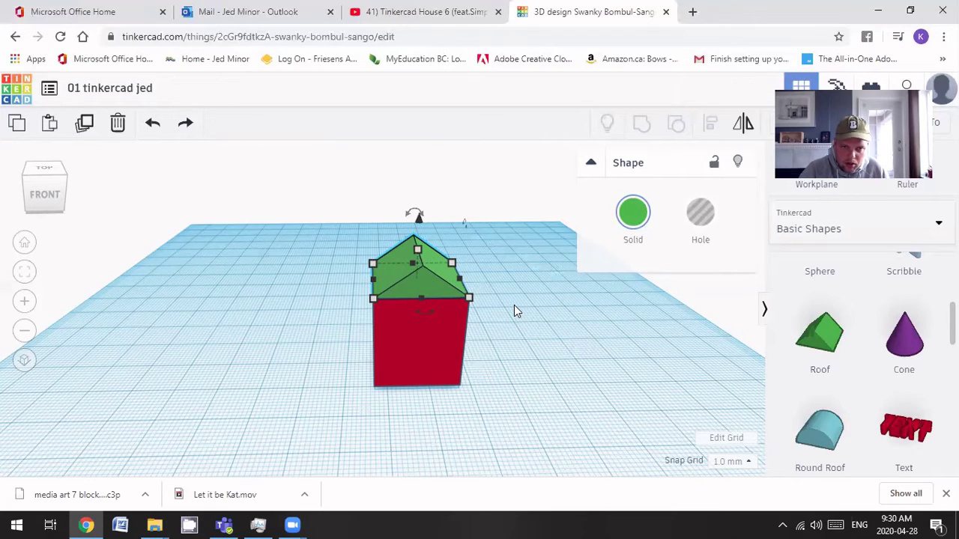
- Duplicate the green roof at 26 mm above the workplane, and add a further copy 2 mm below that raised roof
mouse_move(416, 218)
left_mouse_down()
mouse_move(424, 146)
mouse_move(422, 225)
mouse_move(424, 205)
left_mouse_up()
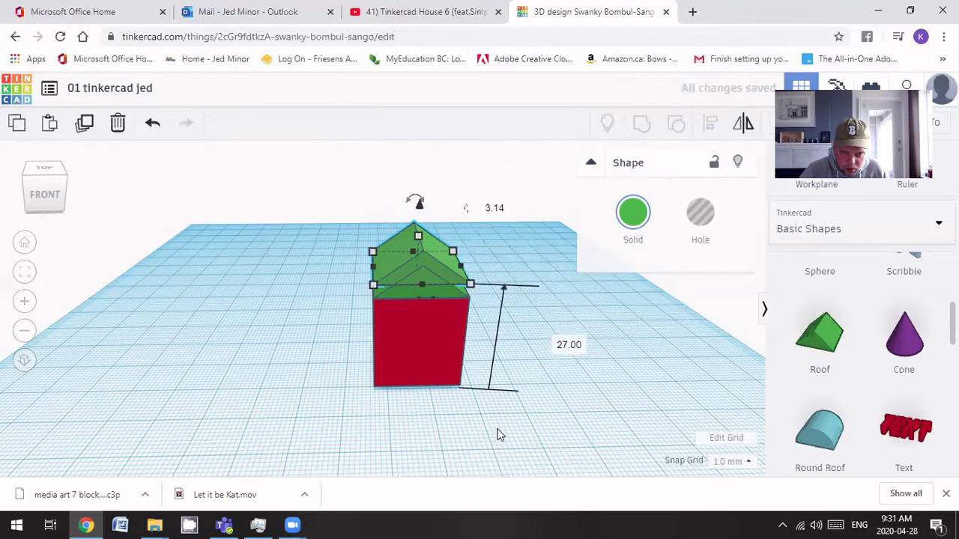
right_click_drag(513, 446, 420, 405)
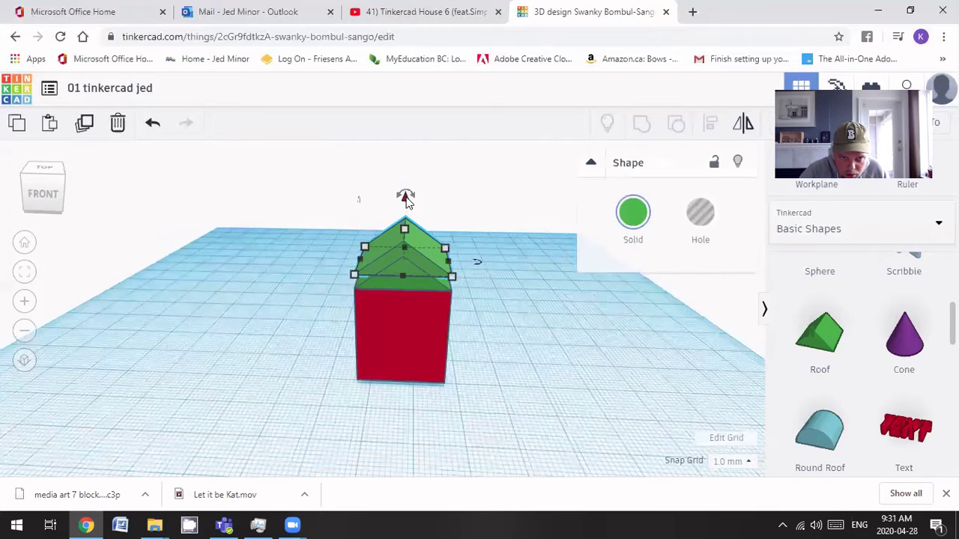
left_click_drag(406, 199, 405, 204)
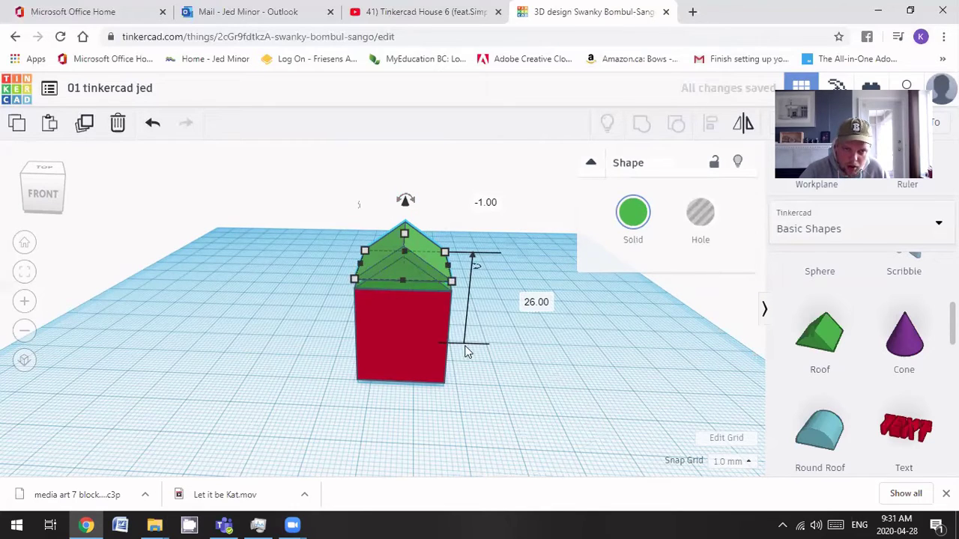
key("ctrl+Down")
key("ctrl+Down")
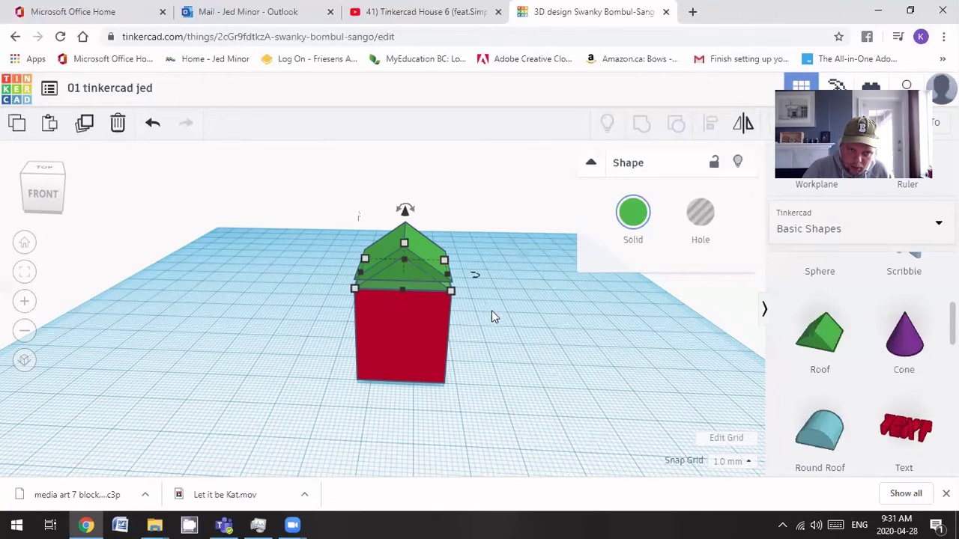
- Turn the lower roof copy into a hole and group it with the raised roof to form a thin roof shell
left_click(702, 219)
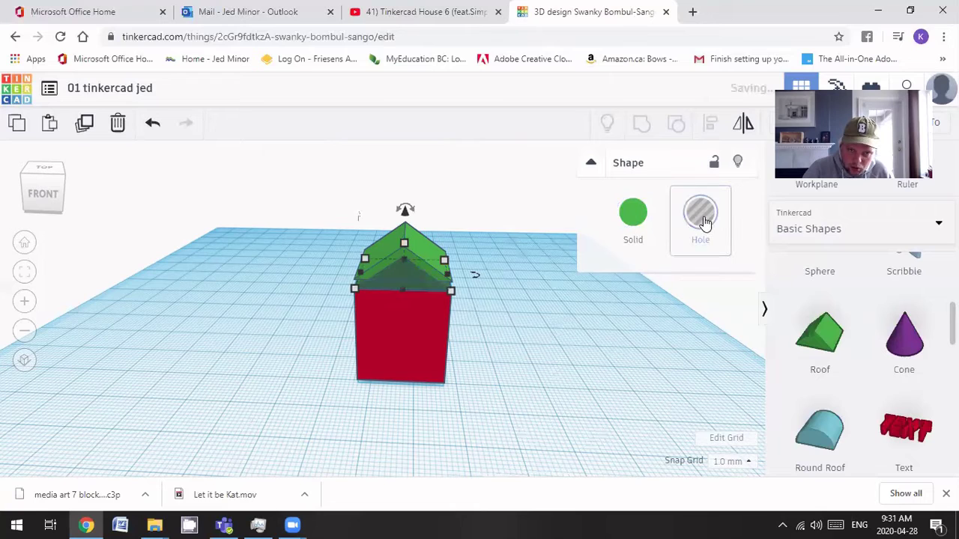
left_click(421, 241, "shift")
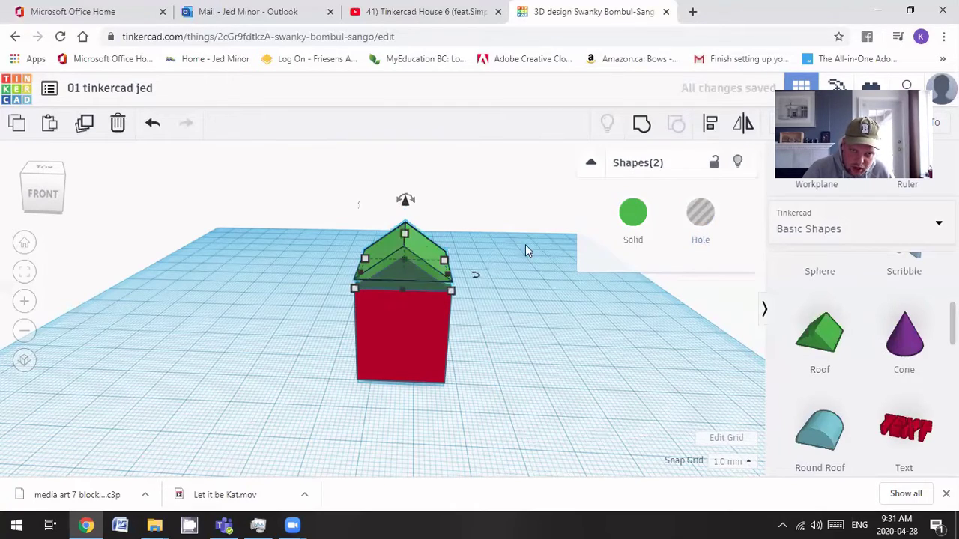
left_click(643, 131)
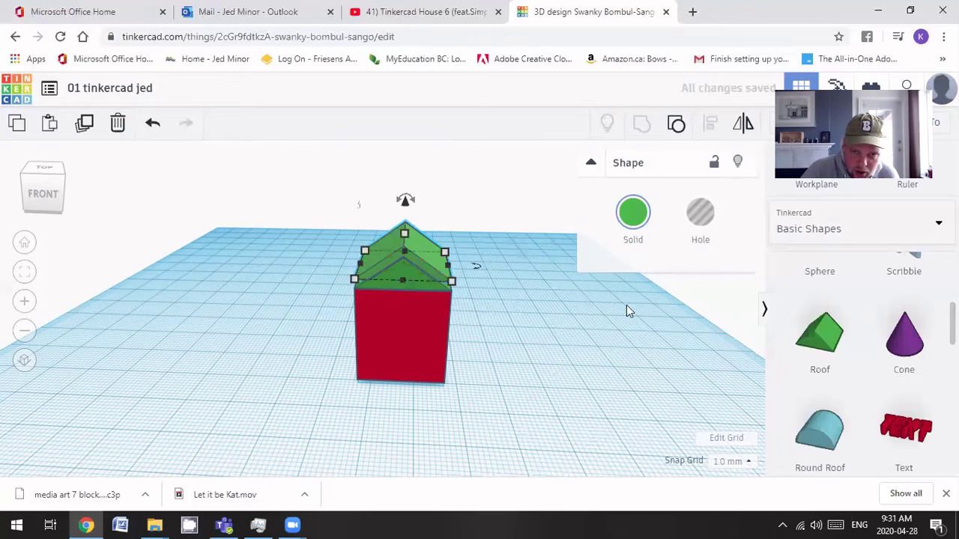
- Colour the roof shell brown, and the red box with the green inner roof light tan
left_click(632, 216)
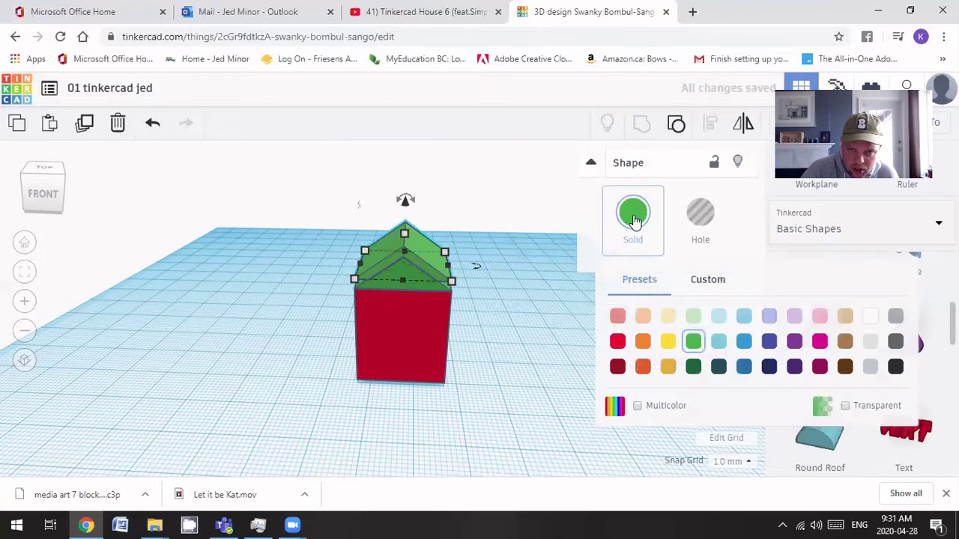
left_click(844, 341)
left_click(390, 342)
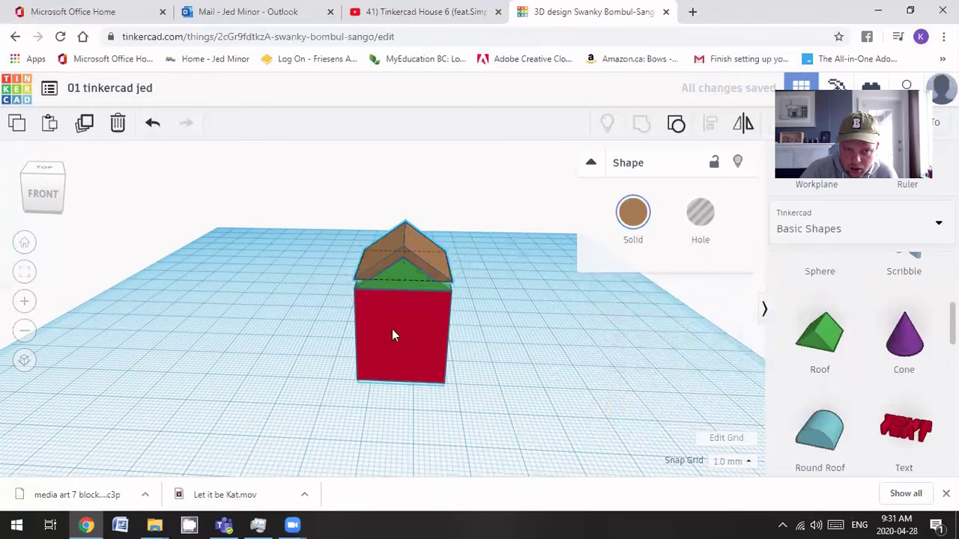
left_click(395, 288, "shift")
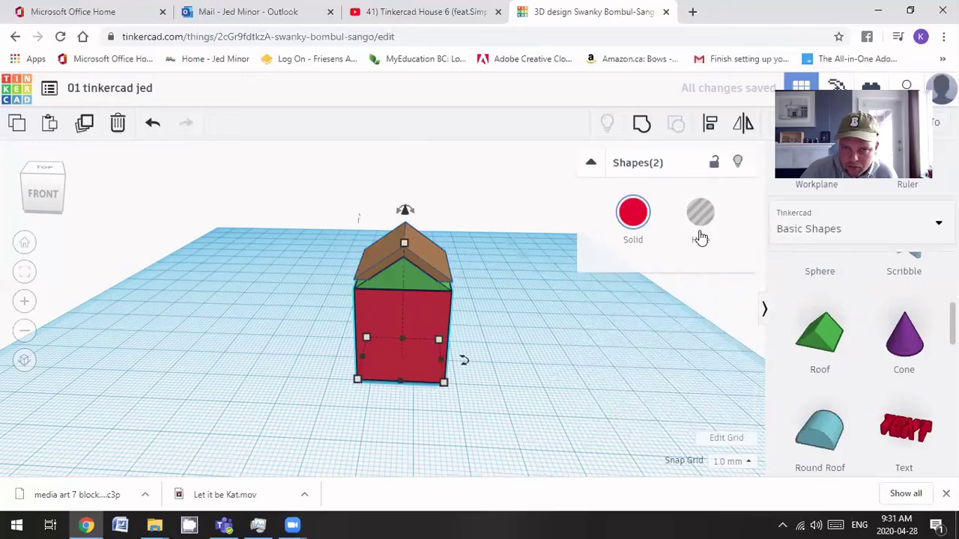
left_click(633, 213)
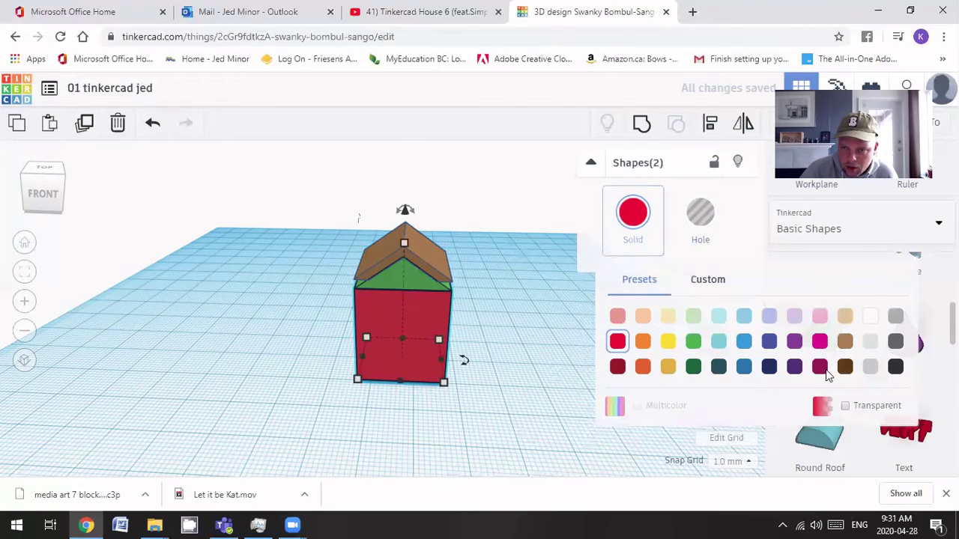
left_click(845, 315)
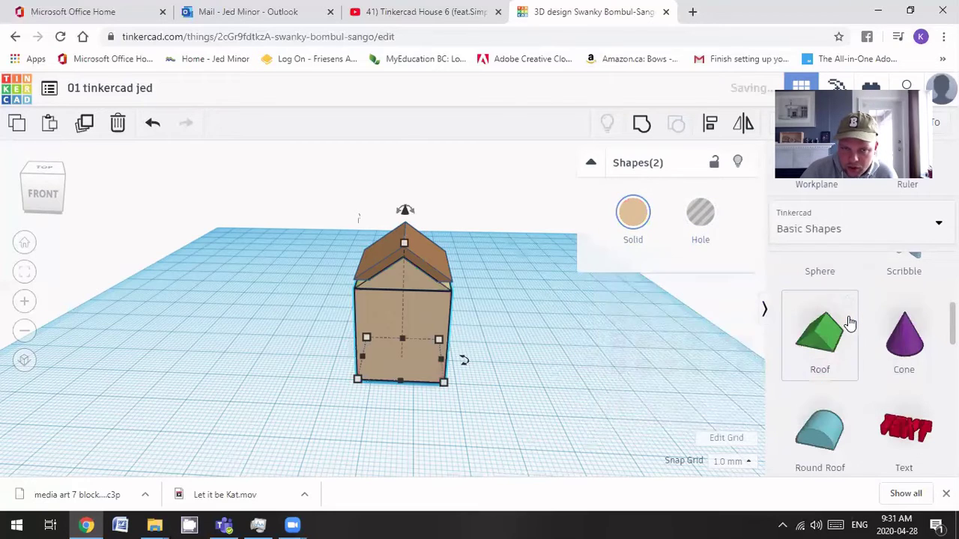
- Enlarge the brown roof shell about its centre to 28 by 28 mm, and lower it 2 mm to 24 mm above the workplane
left_click(423, 252)
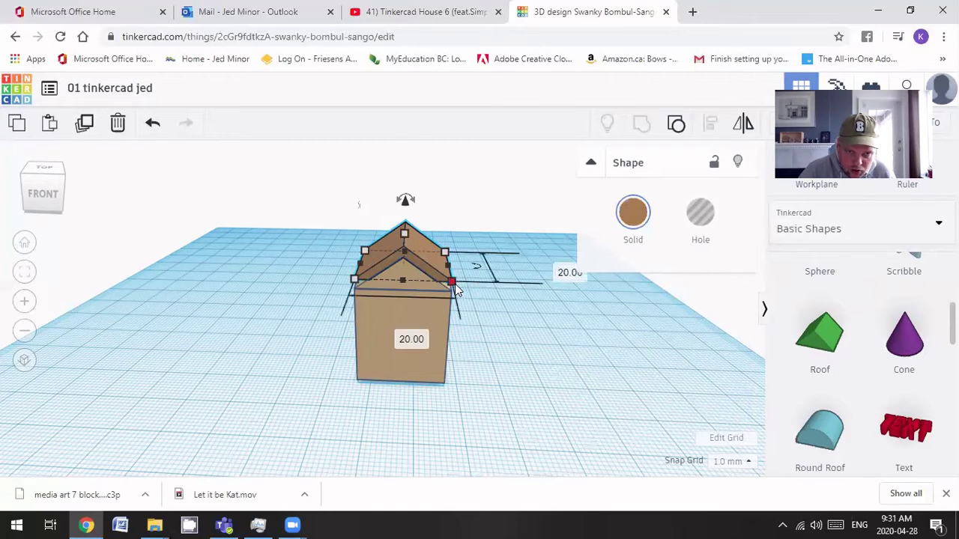
mouse_move(458, 285)
left_mouse_down()
mouse_move(473, 302)
mouse_move(461, 298)
left_mouse_up()
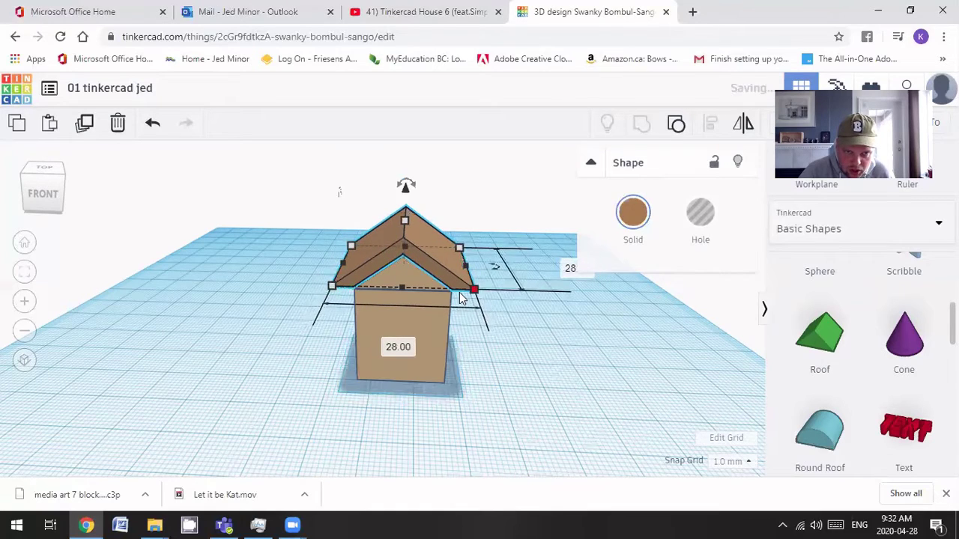
right_click_drag(433, 355, 438, 365)
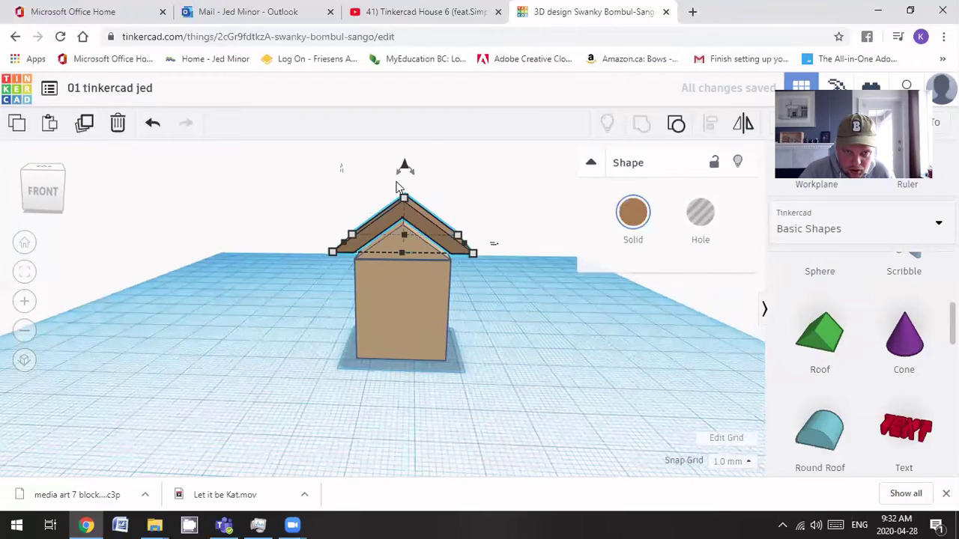
left_click_drag(404, 168, 403, 176)
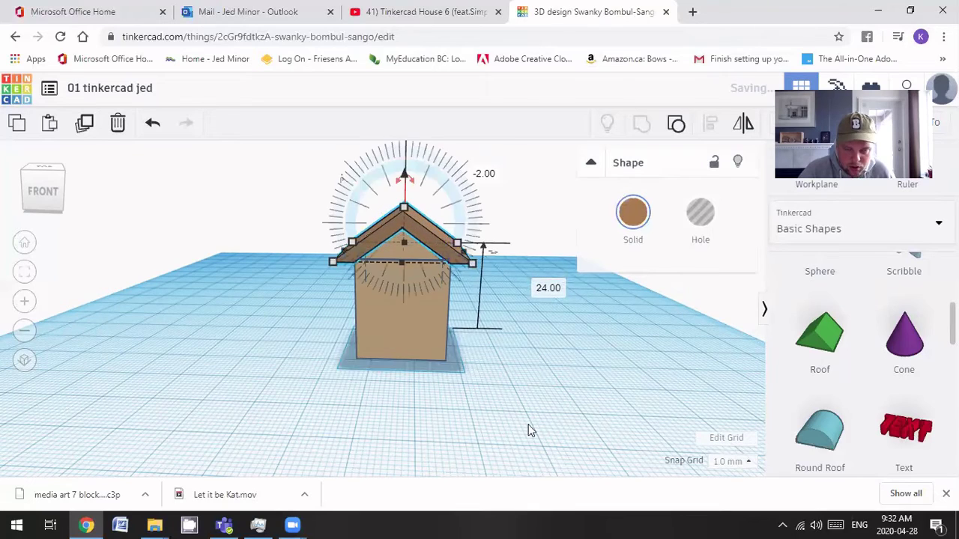
- Group the light tan box with the light tan inner roof into one house body under the brown roof shell
scroll(520, 427, "down", 4)
right_click_drag(261, 313, 455, 368)
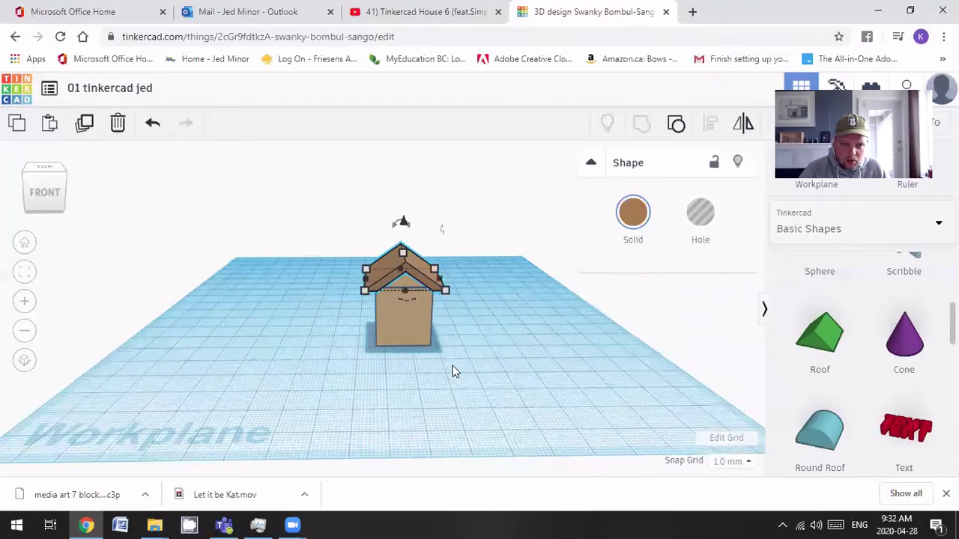
left_click(453, 369)
left_click(406, 290)
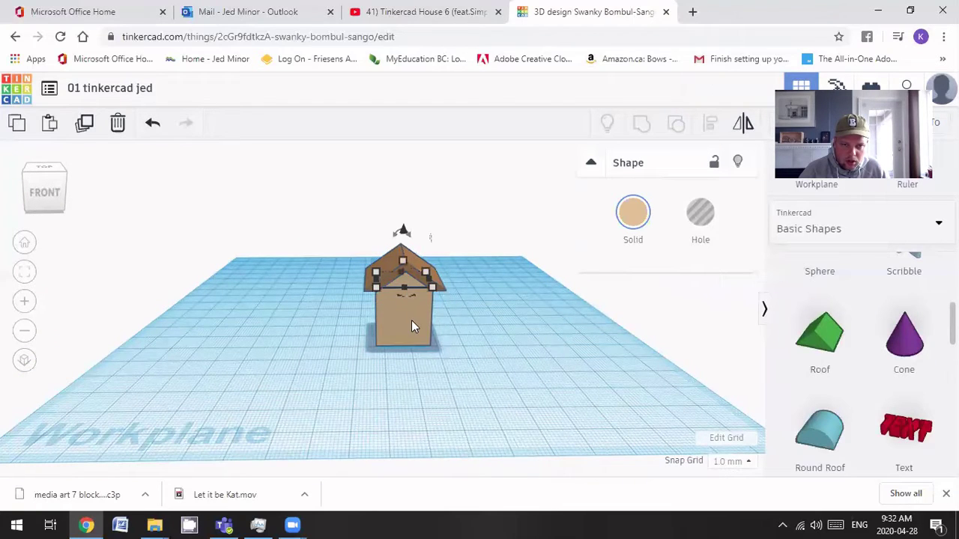
left_click(440, 356, "shift")
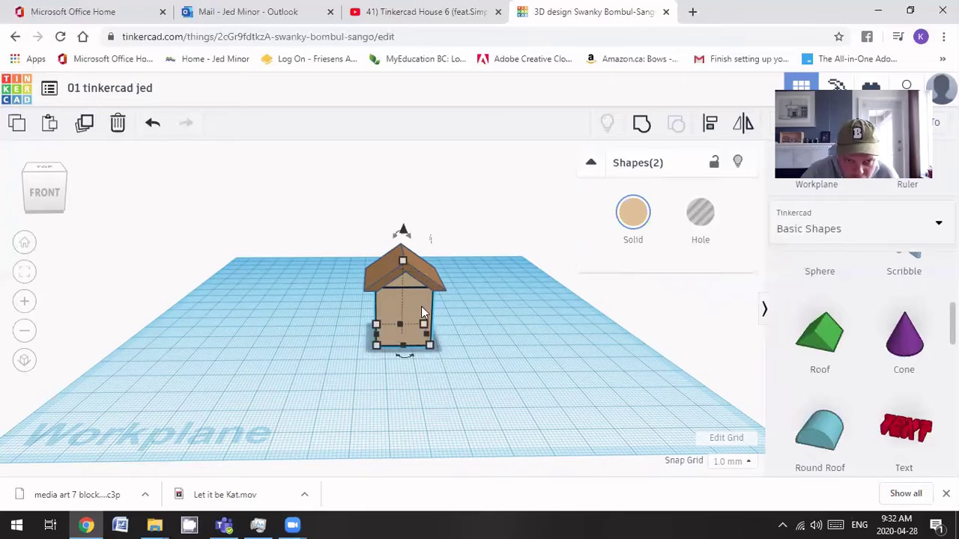
scroll(423, 292, "up", 3)
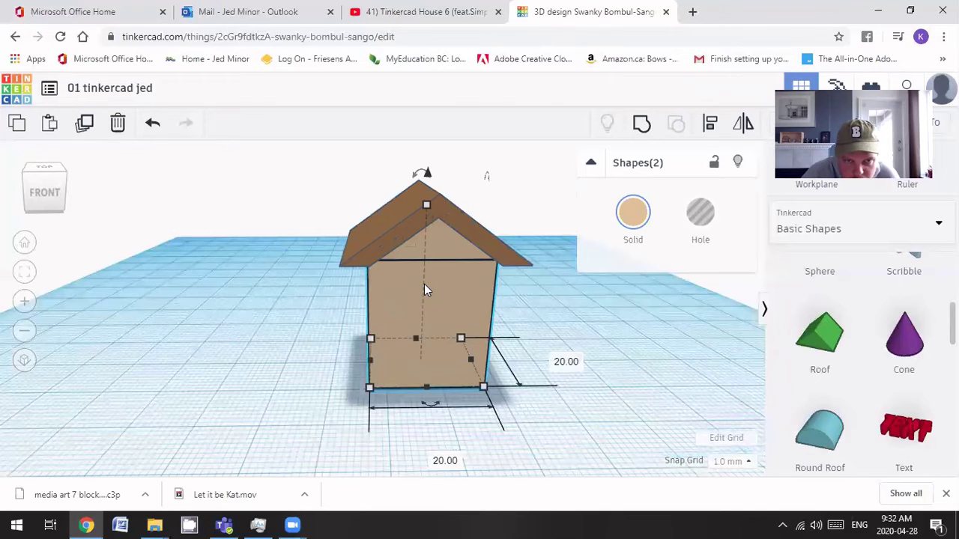
scroll(425, 281, "up", 3)
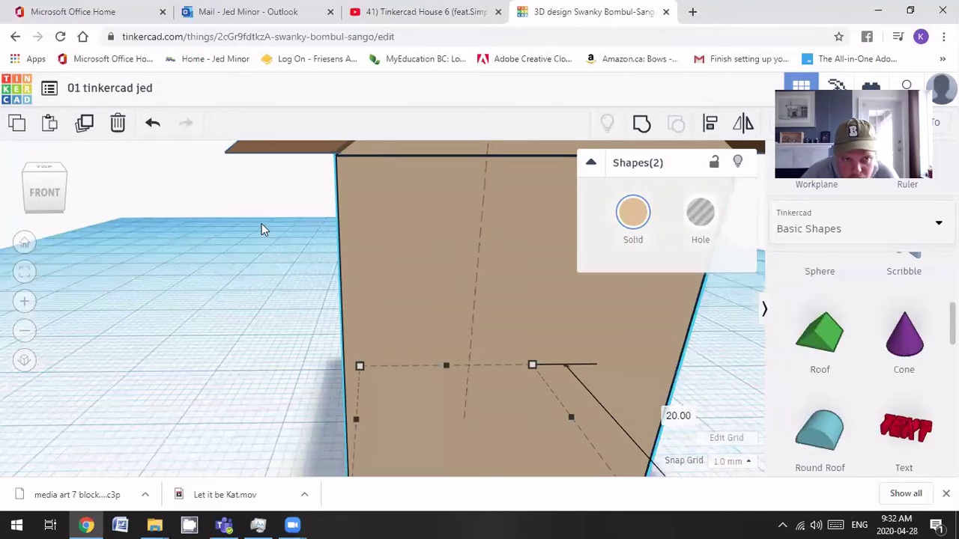
scroll(297, 264, "up", 3)
scroll(423, 265, "down", 5)
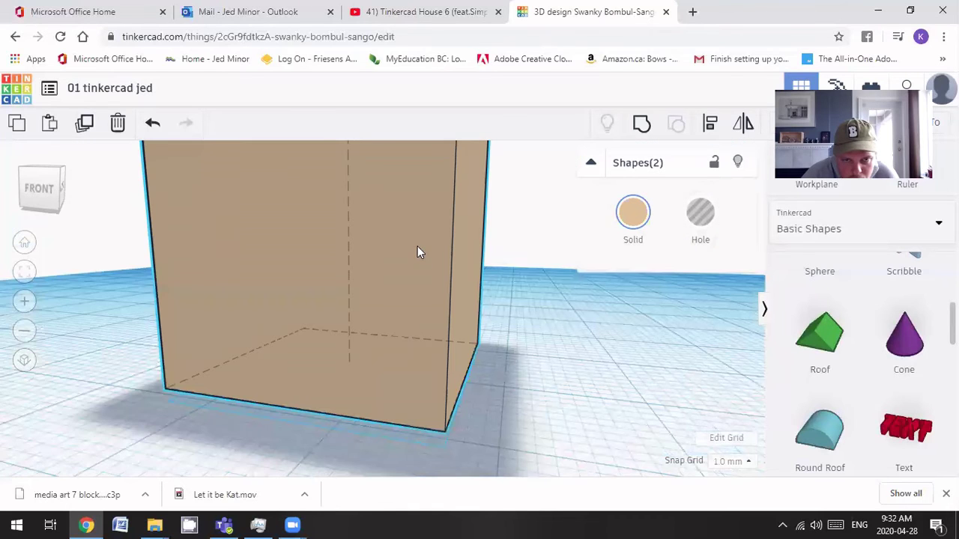
right_click_drag(418, 250, 298, 250)
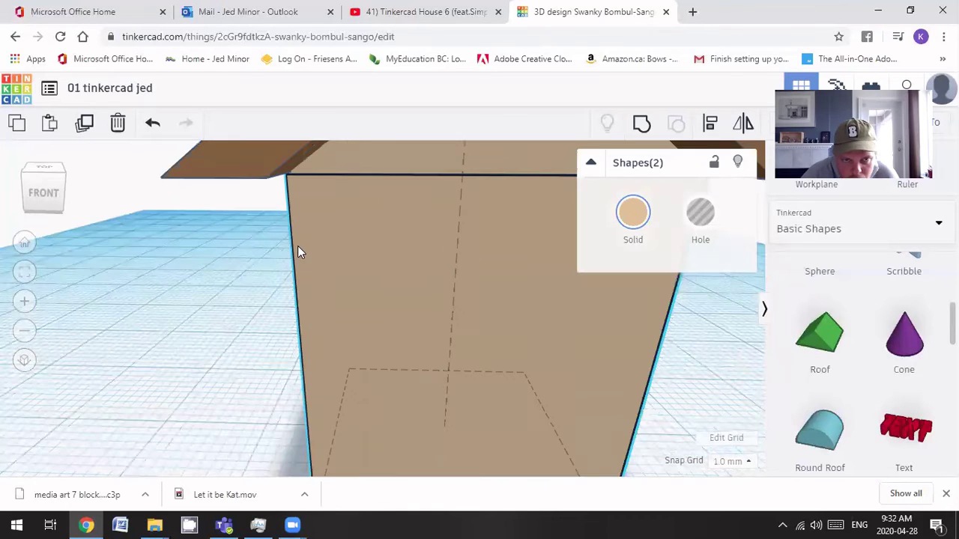
left_click(403, 225)
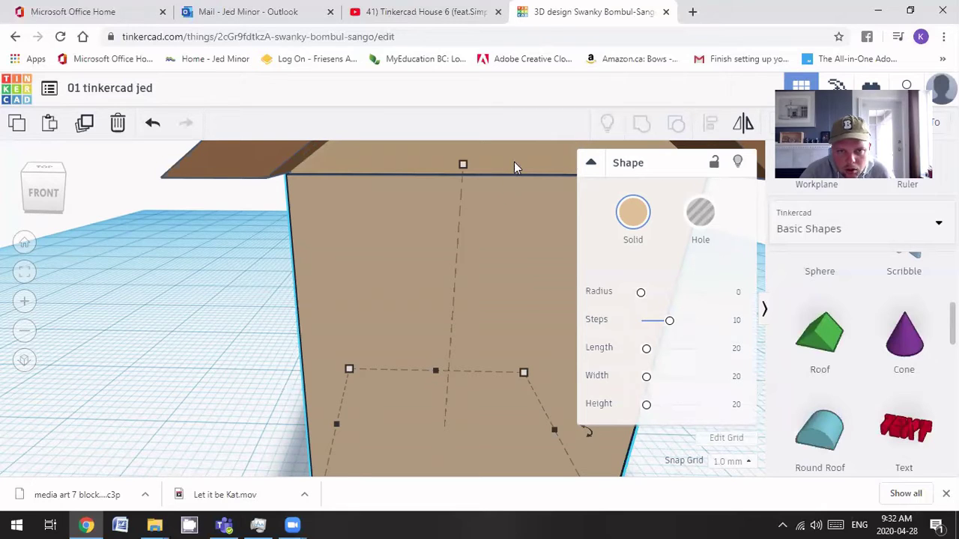
left_click(514, 164, "shift")
left_click(642, 129)
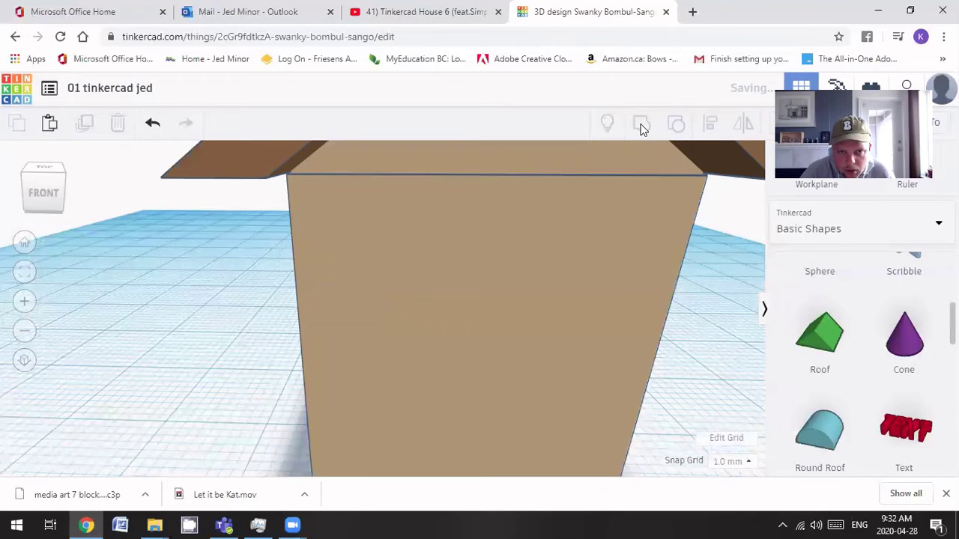
key("f")
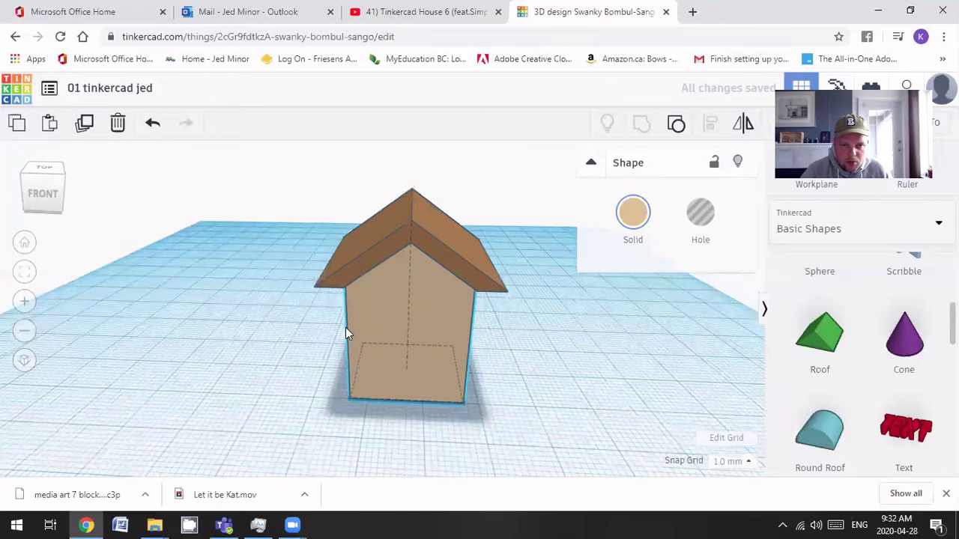
right_click_drag(345, 328, 513, 316)
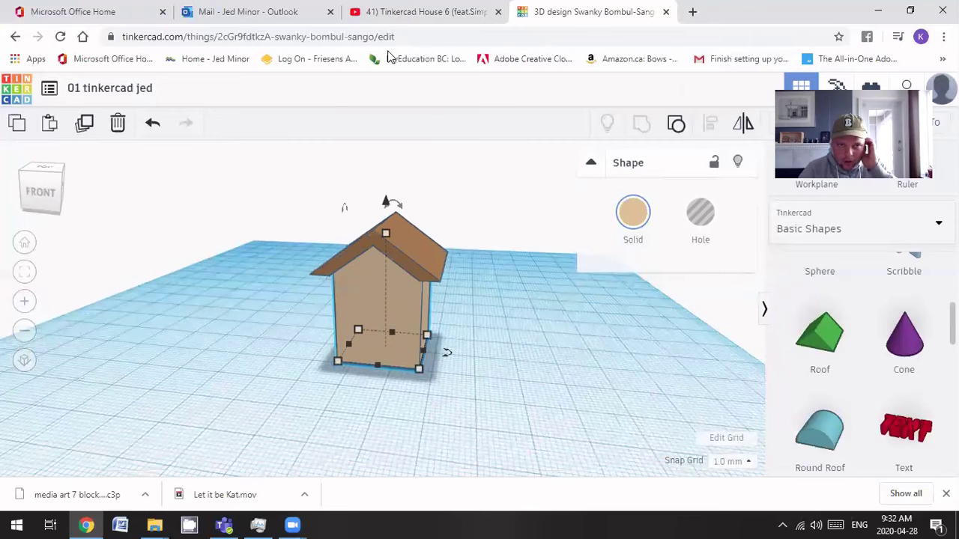
- Examine the house layout at 1:54 of the Tinkercad House 6 video on YouTube in full screen, and return to the Tinkercad design
left_click(408, 12)
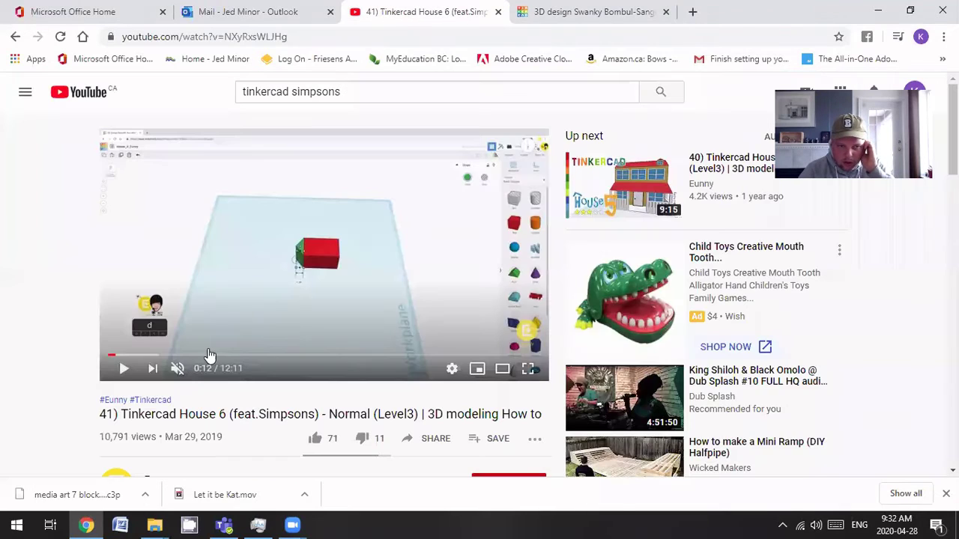
left_click(175, 355)
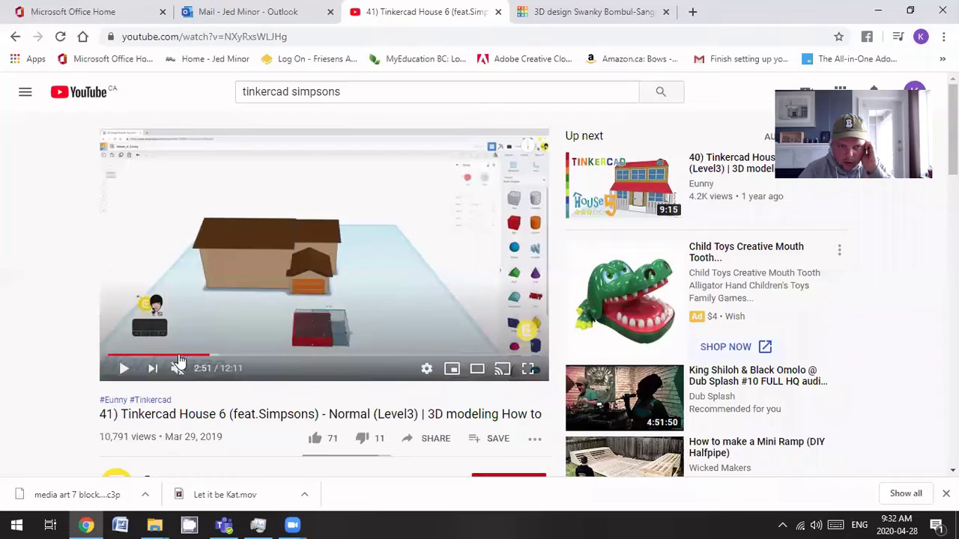
left_click(528, 368)
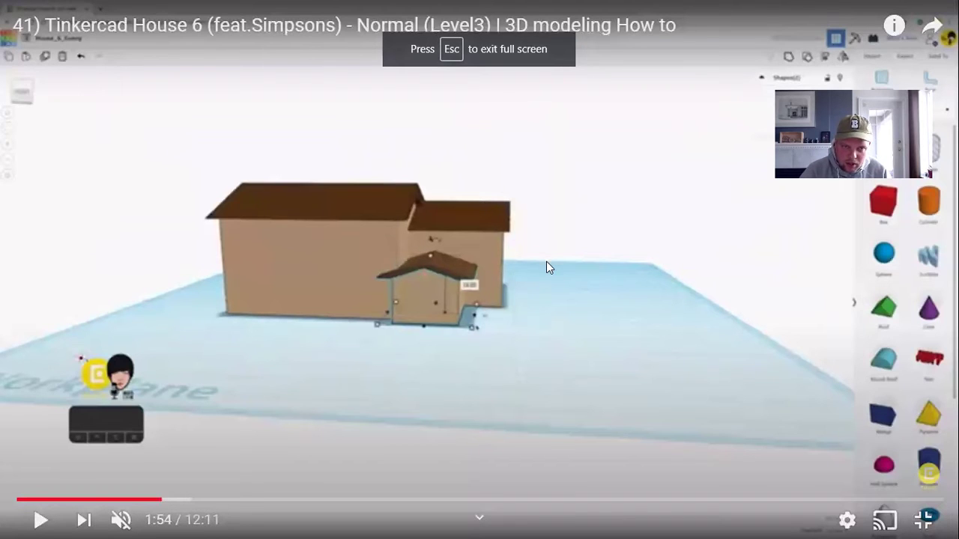
key("Escape")
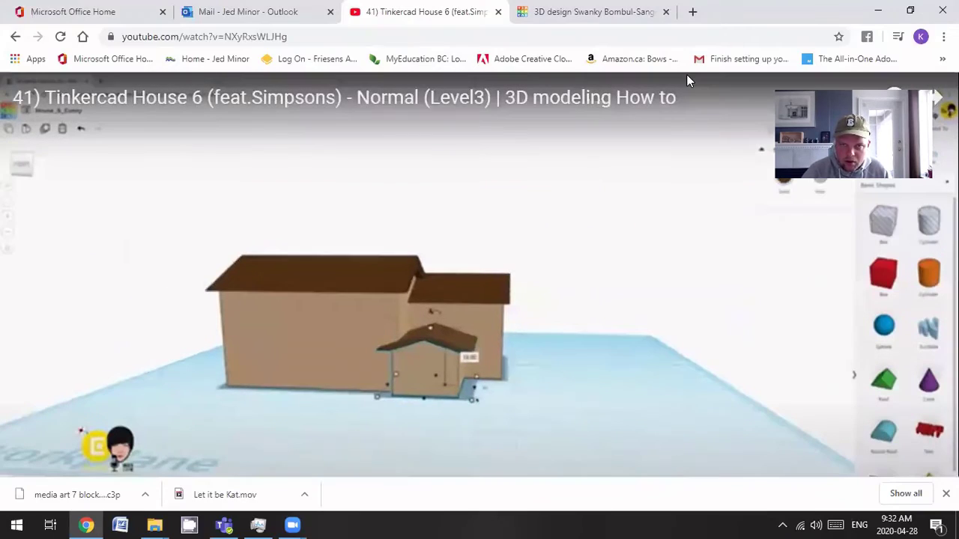
key("ctrl+Tab")
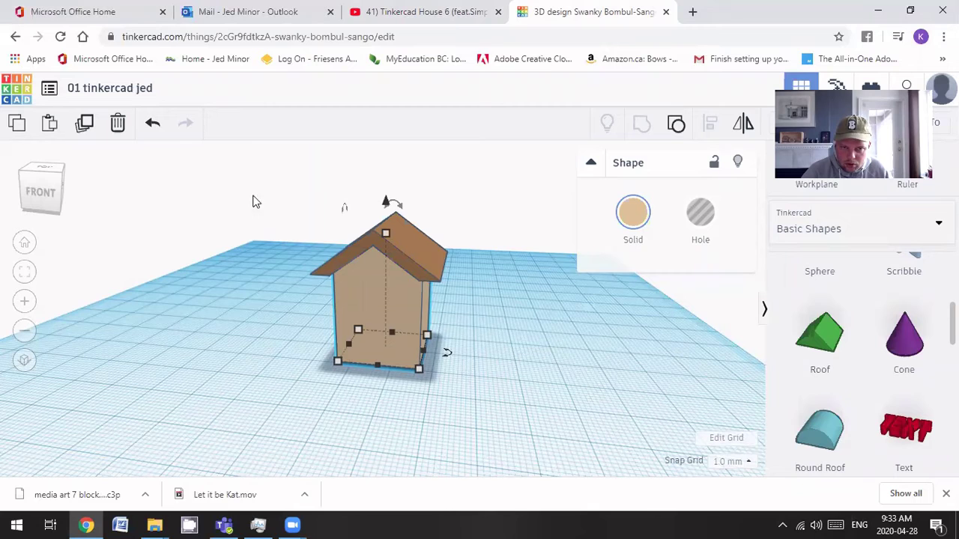
- Duplicate the whole house, body and roof together, and move the copy sideways clear of the original
left_click_drag(261, 198, 507, 436)
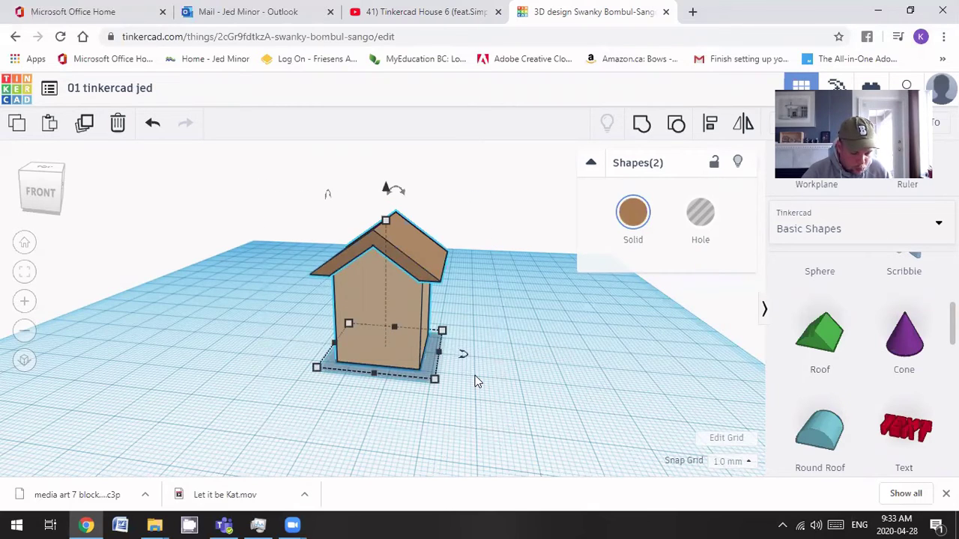
scroll(474, 382, "down", 5)
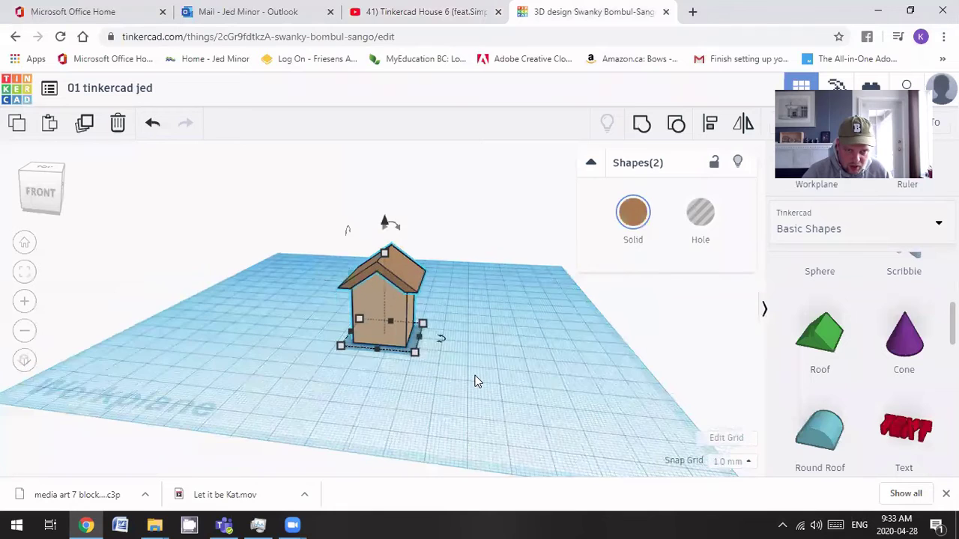
scroll(475, 381, "up", 1)
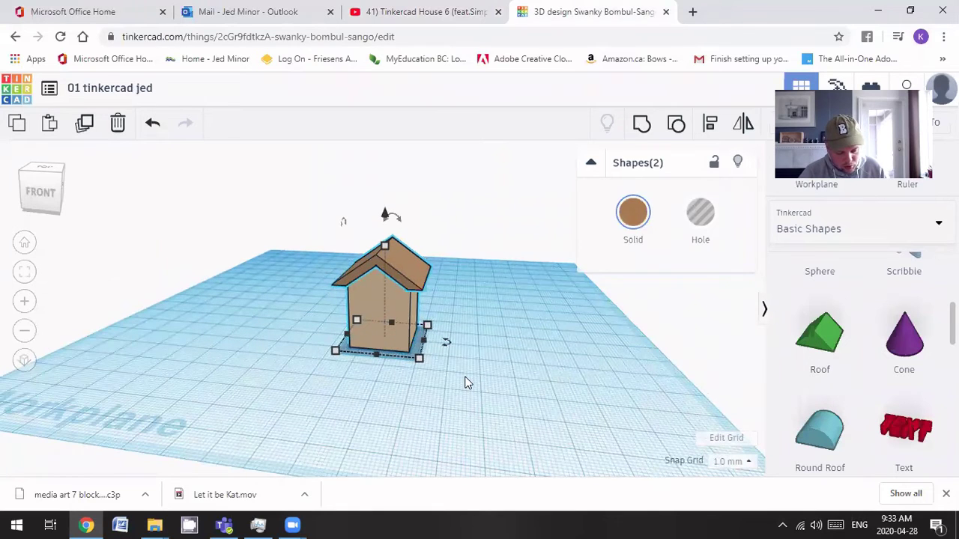
key("ctrl+d")
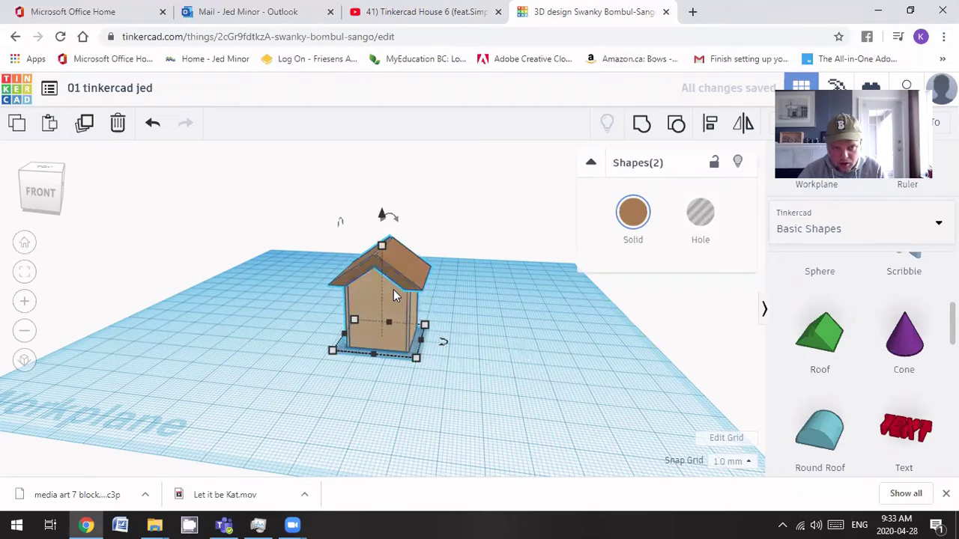
key("Left")
key("Left")
key("Left")
key("Left")
key("Left")
key("Left")
key("Left")
key("Left")
key("Left")
key("Left")
key("Left")
key("Left")
key("Left")
key("Left")
key("Left")
key("Left")
key("Left")
key("Left")
key("Left")
key("Left")
key("Left")
key("Left")
key("Left")
key("Left")
key("Left")
key("Left")
key("Left")
key("Left")
key("Left")
key("Left")
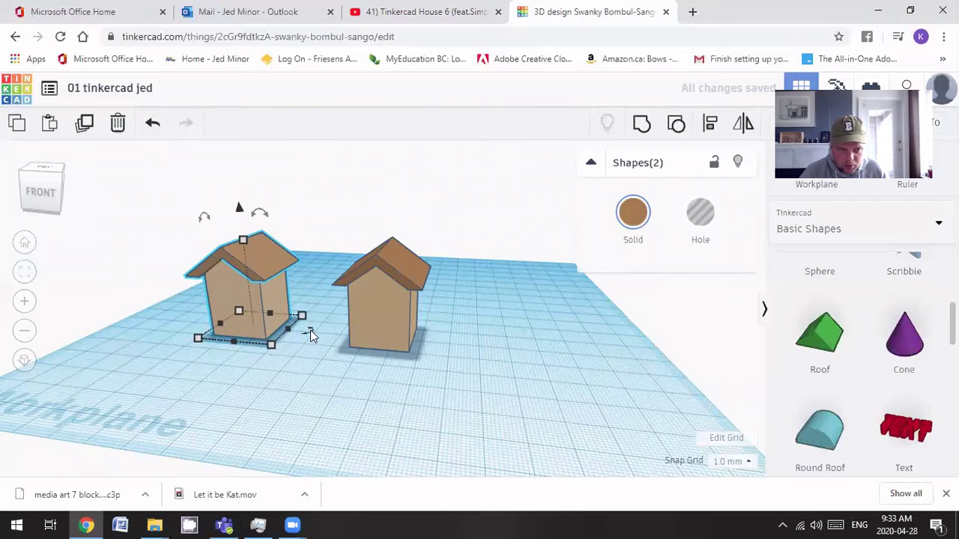
- Rotate the copied house a quarter turn and scale it up to 67 mm long and 50 mm high beside the small house
left_click_drag(307, 329, 358, 343)
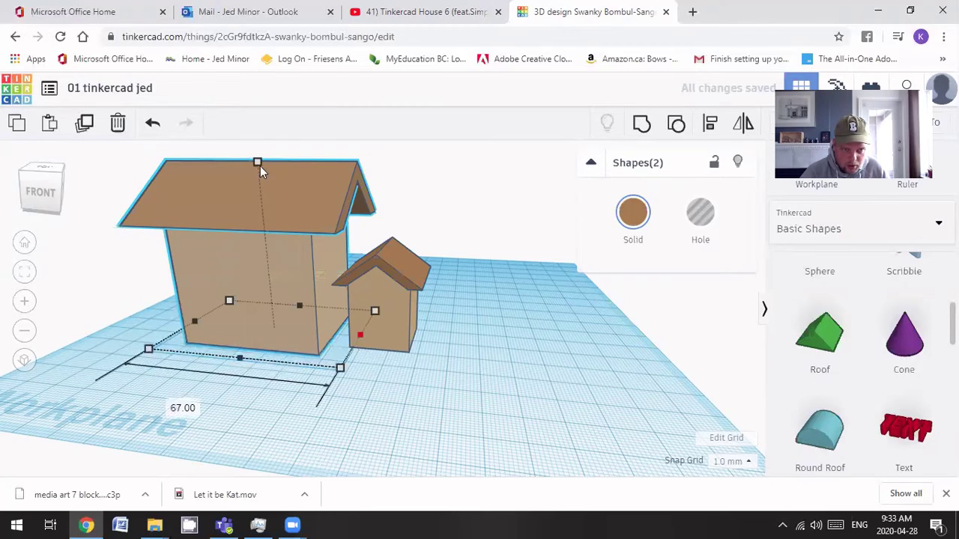
left_click_drag(257, 163, 263, 190)
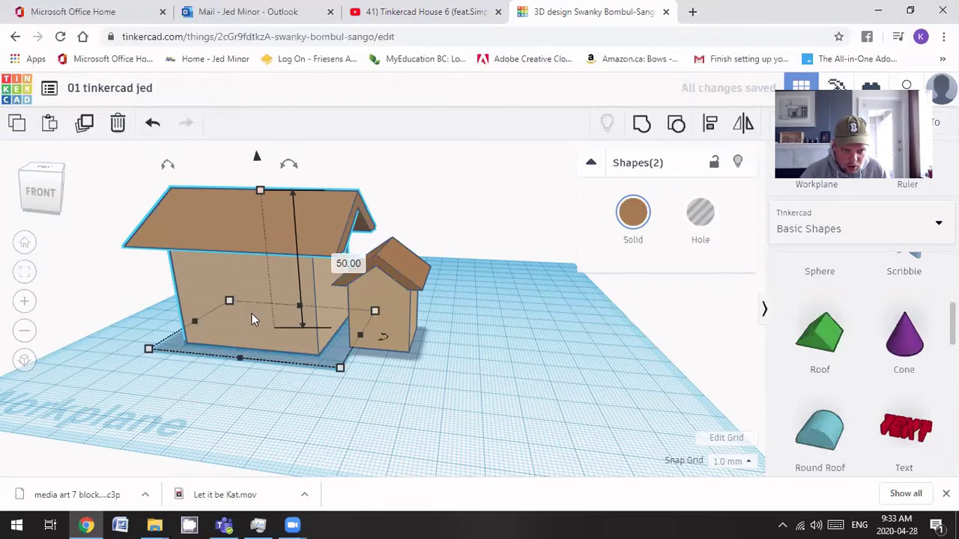
left_click_drag(251, 313, 247, 334)
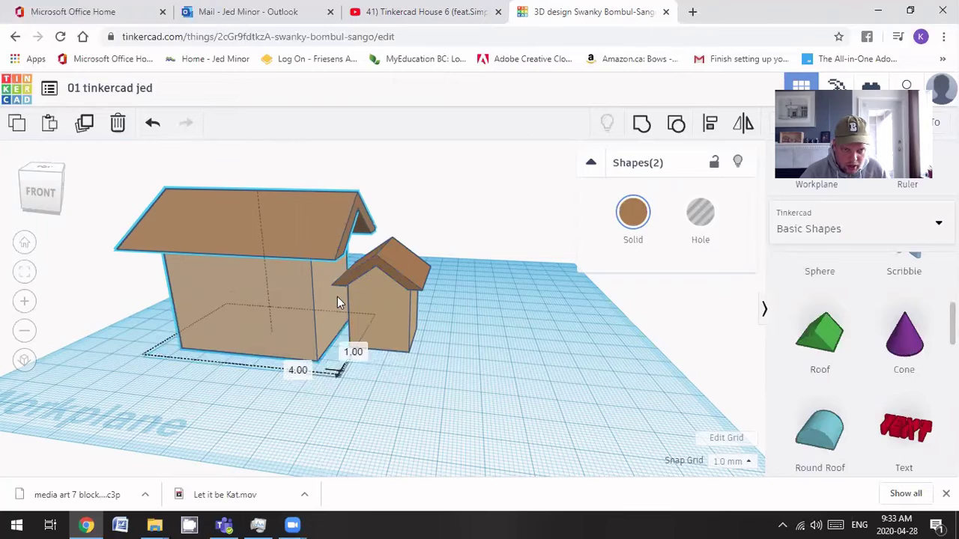
- Move the small house, body and roof together, by 7 mm and 3 mm along the large house's gable end
right_click_drag(296, 332, 325, 287)
left_click(303, 319)
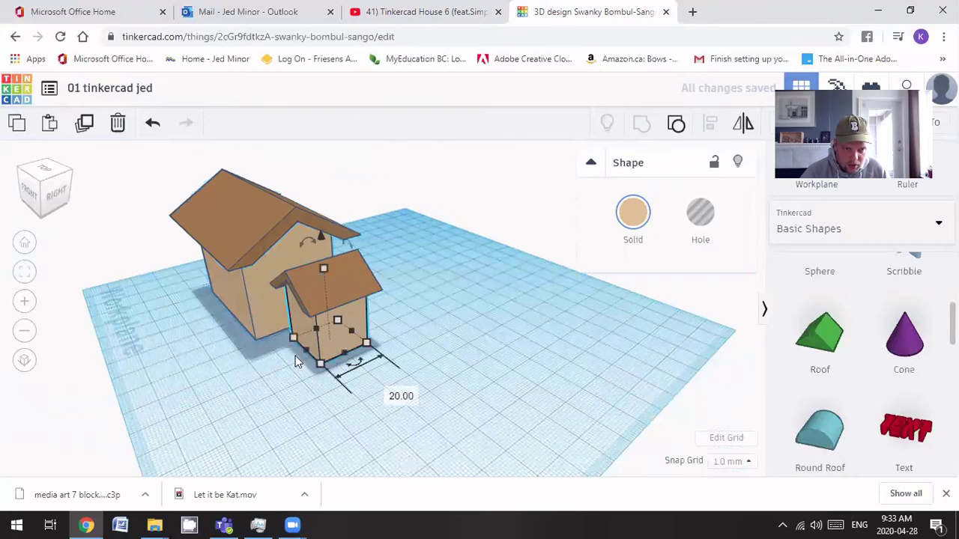
left_click(308, 331, "shift")
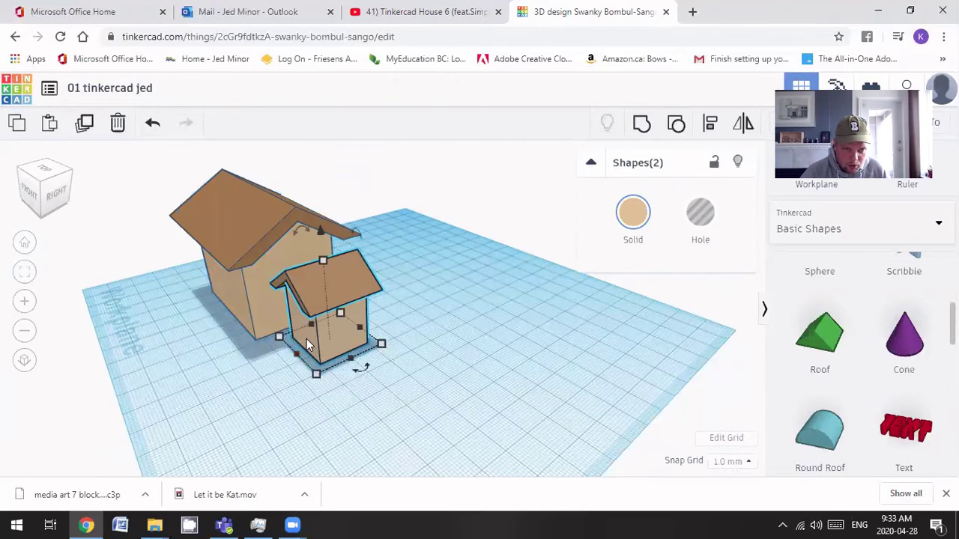
mouse_move(306, 338)
left_mouse_down()
mouse_move(288, 358)
mouse_move(293, 350)
left_mouse_up()
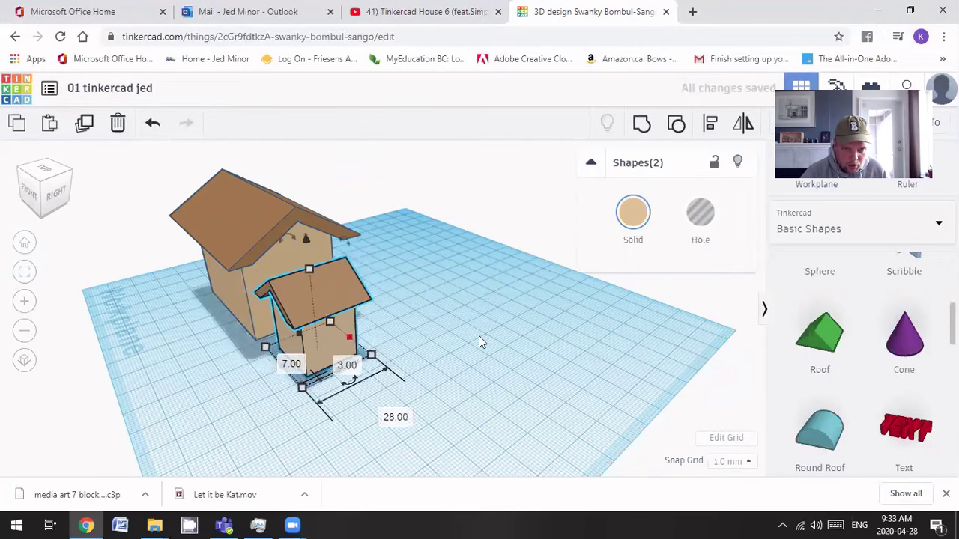
- Duplicate the large house and shift the copy out in front of the large house's gable end, next to the small house
right_click_drag(478, 336, 441, 177)
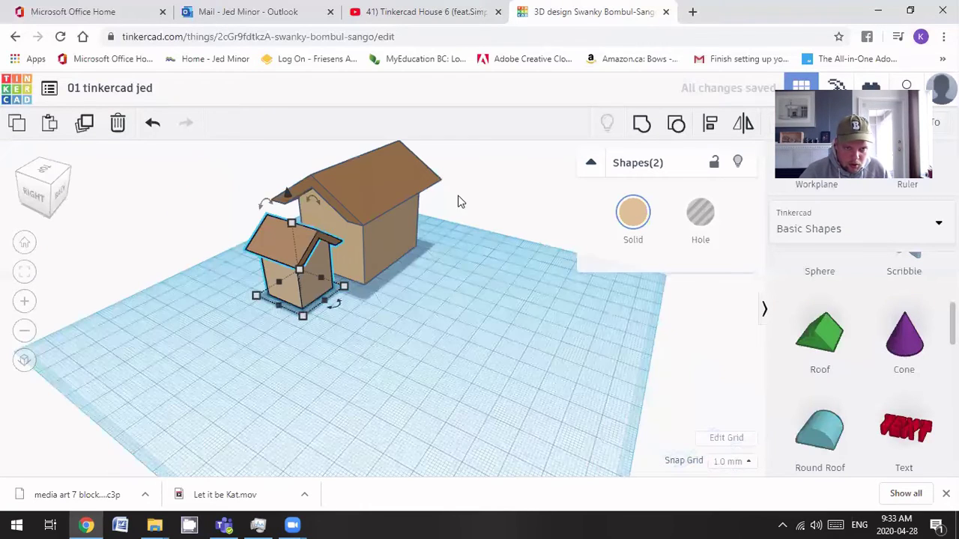
left_click_drag(481, 162, 394, 316)
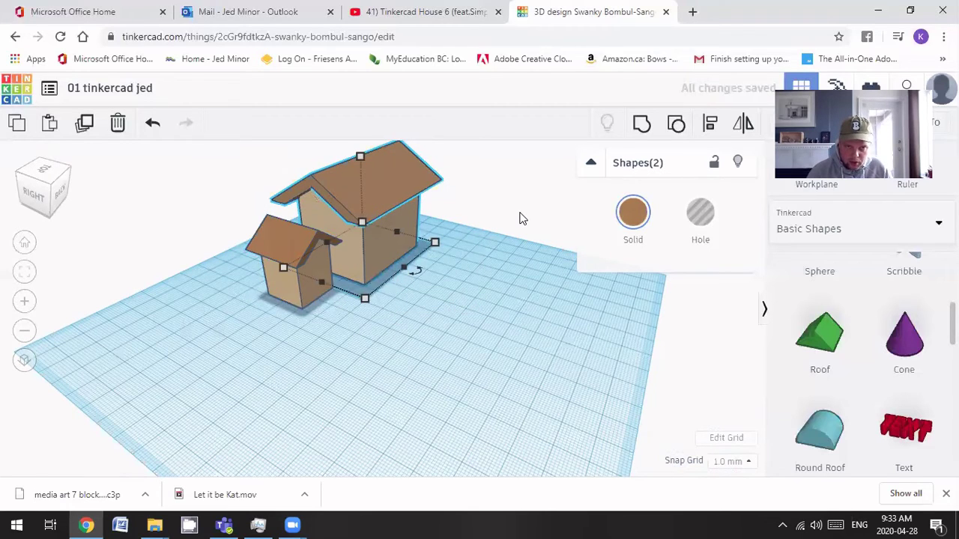
key("Right")
key("Right")
key("Right")
key("Right")
key("Right")
key("Right")
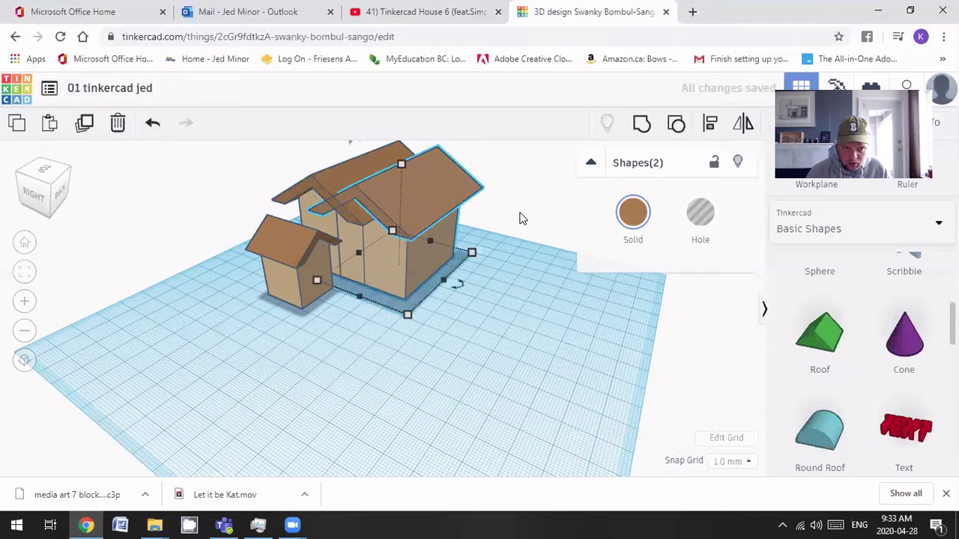
key("Down")
key("Down")
key("Down")
key("Down")
key("Down")
key("Down")
key("Down")
key("Down")
key("Down")
key("Down")
key("Down")
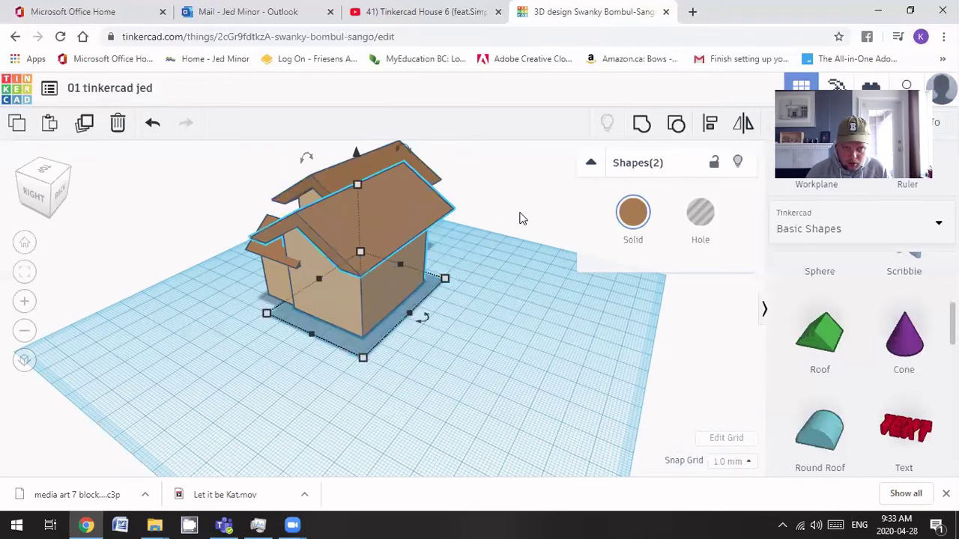
key("Down")
key("Down")
key("Down")
key("Down")
key("Down")
key("Down")
key("Down")
key("Down")
key("Down")
key("Down")
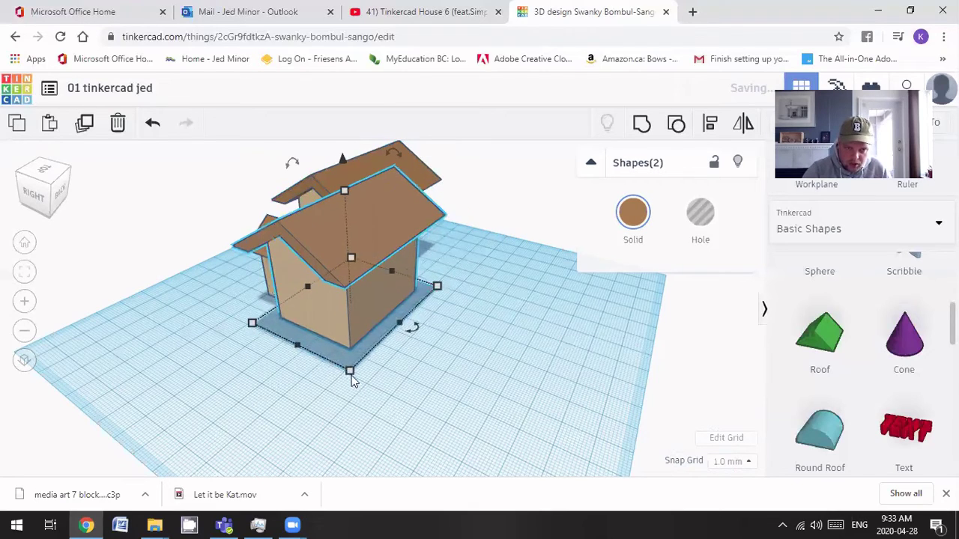
- Scale the second large house down proportionally to 40 by 53.60 mm and nudge it closer to the small house
mouse_move(350, 372)
left_mouse_down()
mouse_move(348, 347)
mouse_move(357, 357)
left_mouse_up()
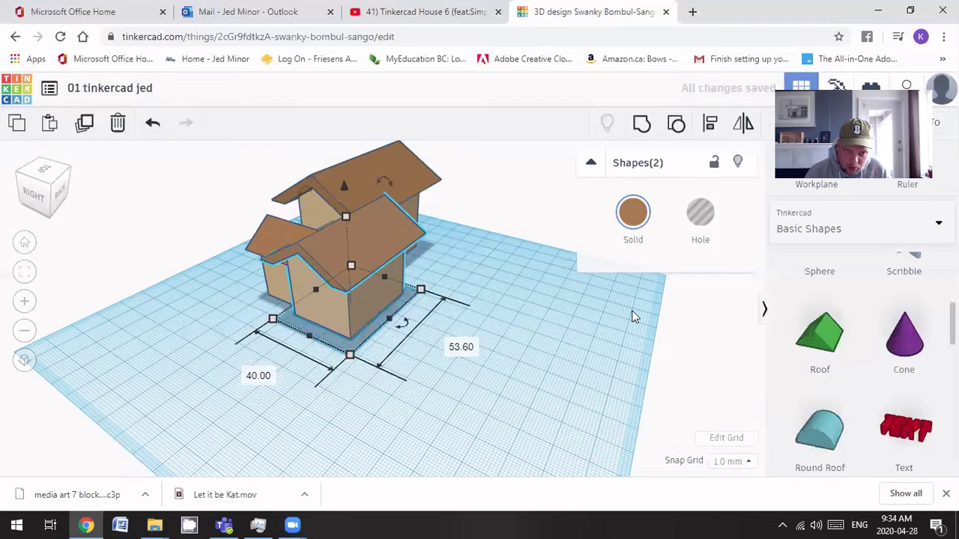
key("Left")
key("Left")
key("Left")
key("Left")
key("Left")
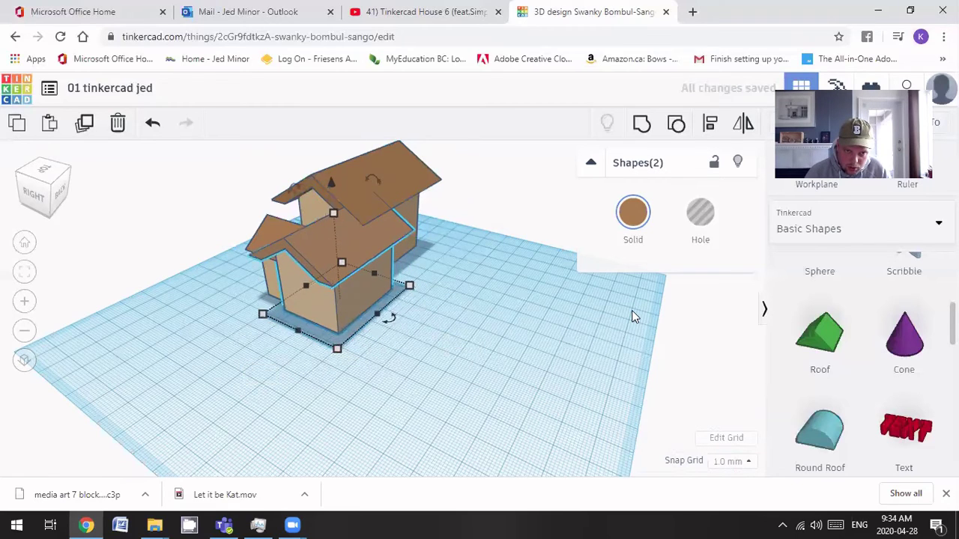
key("Left")
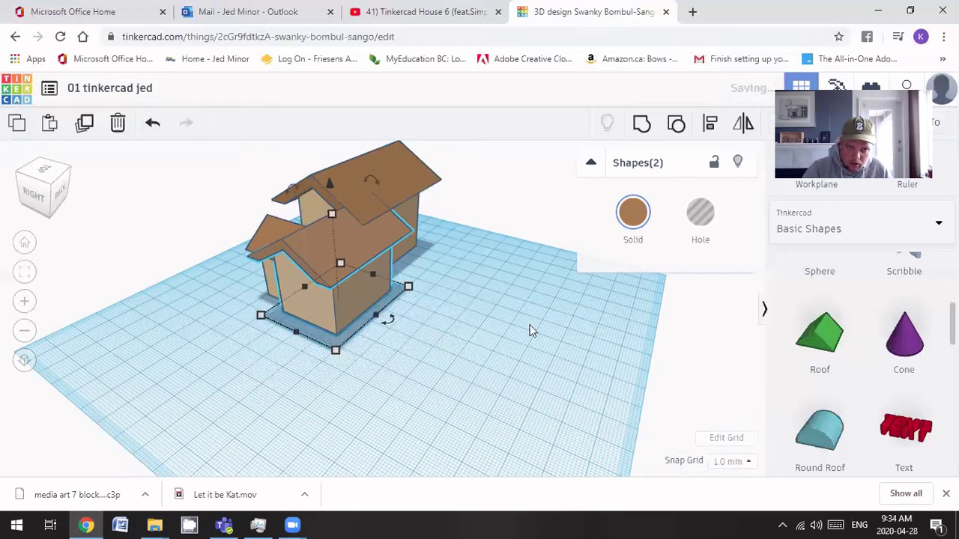
- Switch to the House 6 video on YouTube, reload it, pause at about 4:23 to examine the house proportions, and return to Tinkercad
right_click_drag(397, 376, 651, 367)
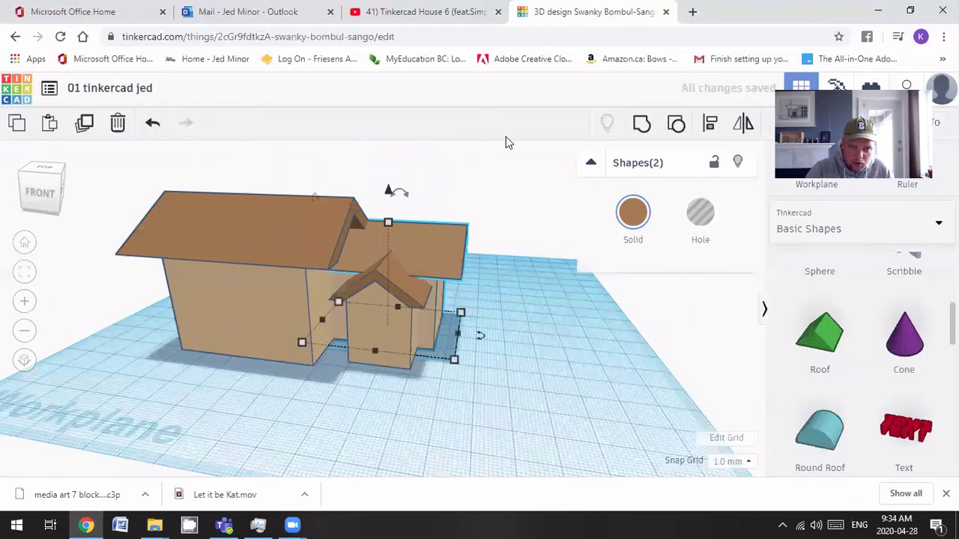
key("ctrl+shift+Tab")
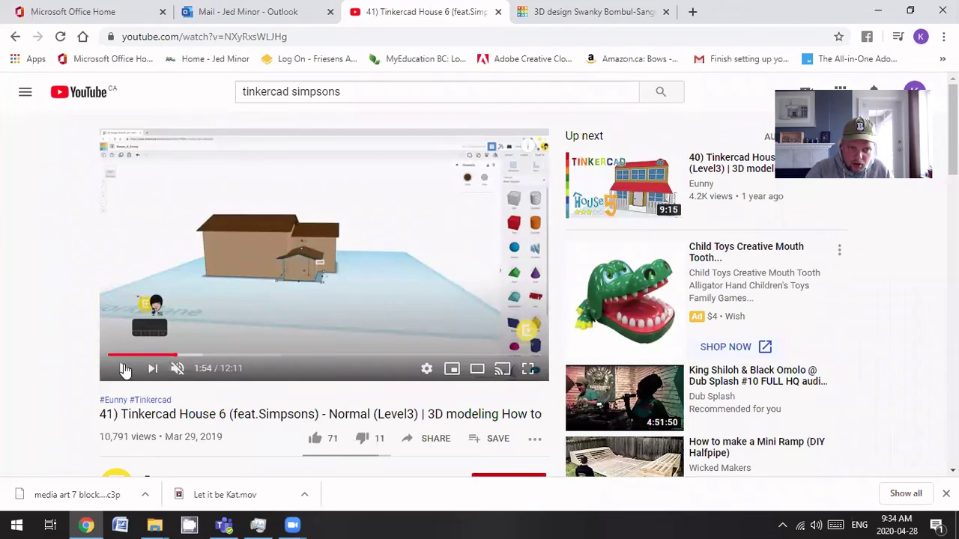
key("space")
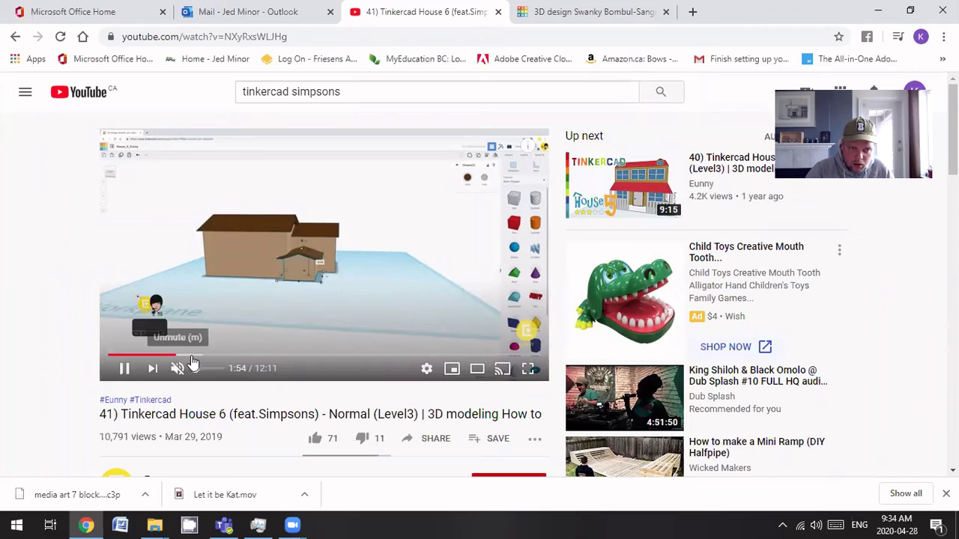
left_click(192, 356)
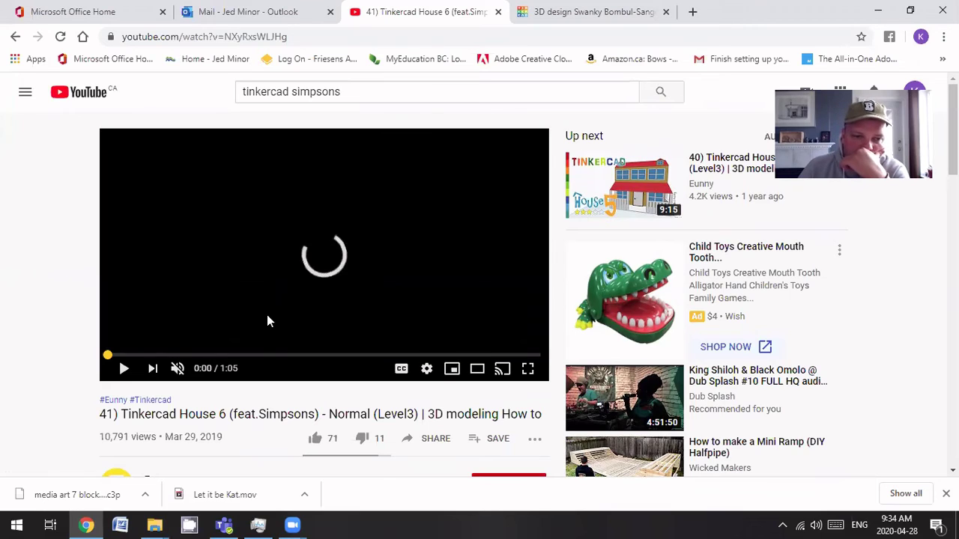
left_click(61, 37)
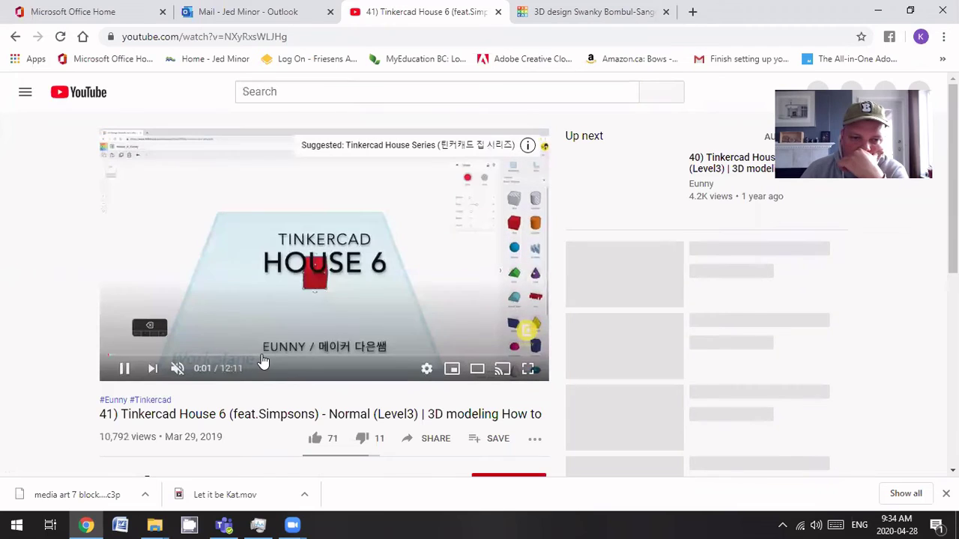
left_click(262, 358)
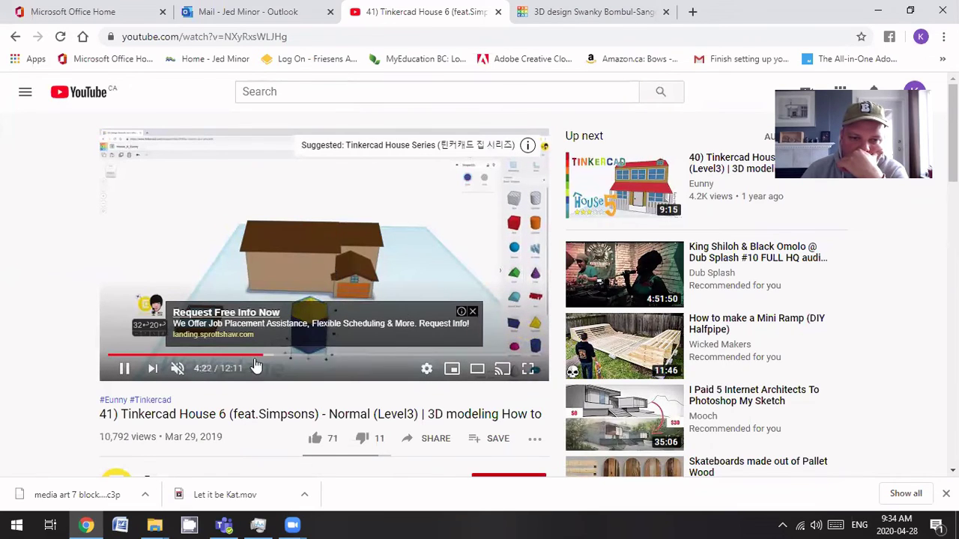
left_click(124, 368)
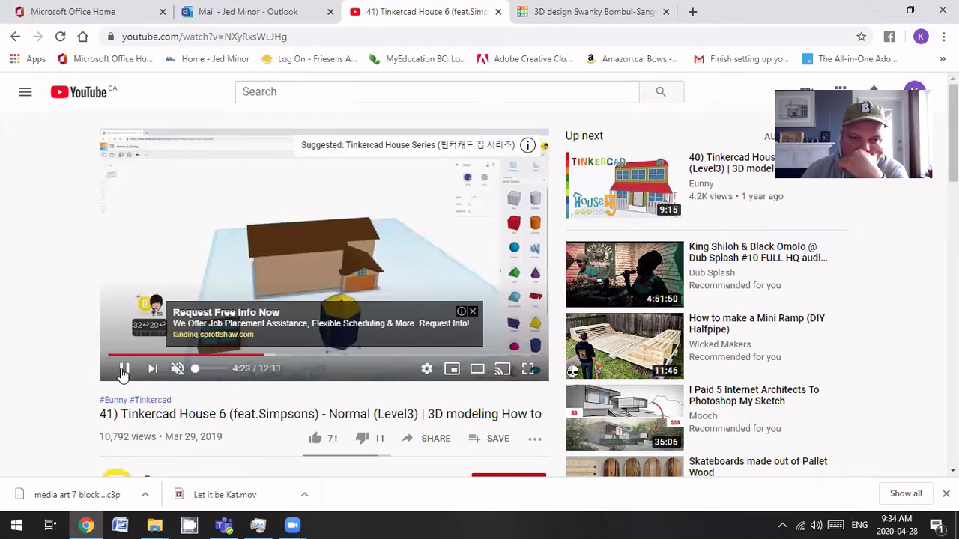
left_click(592, 12)
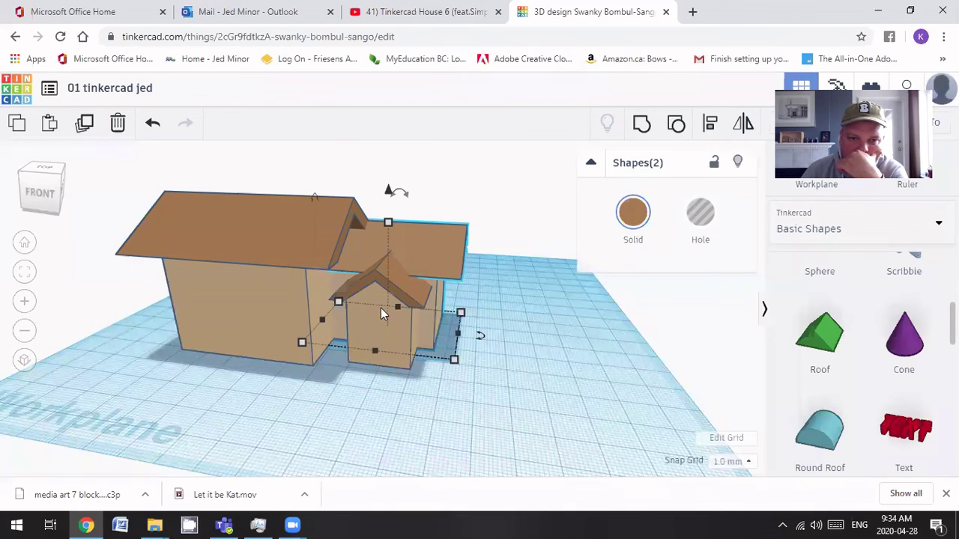
mouse_move(389, 224)
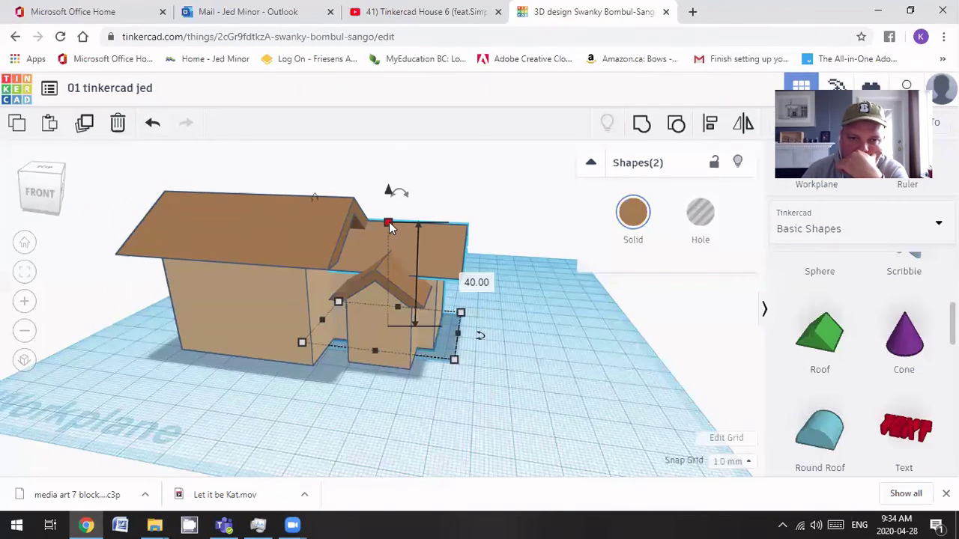
left_click_drag(390, 227, 380, 350)
key("ctrl+z")
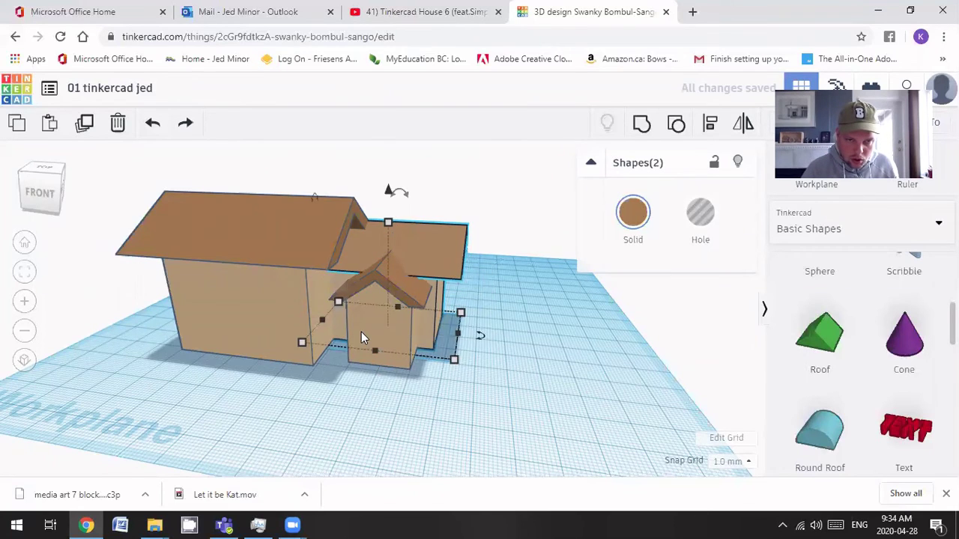
- Lower the small house, body and roof together, and widen it to 44 mm along the front
left_click(361, 331)
left_click(368, 275, "shift")
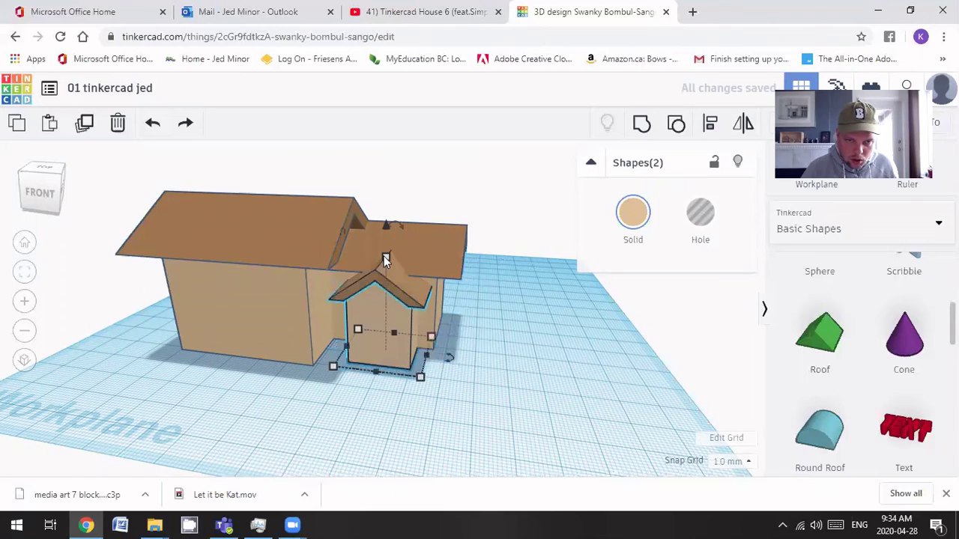
left_click_drag(384, 256, 305, 343)
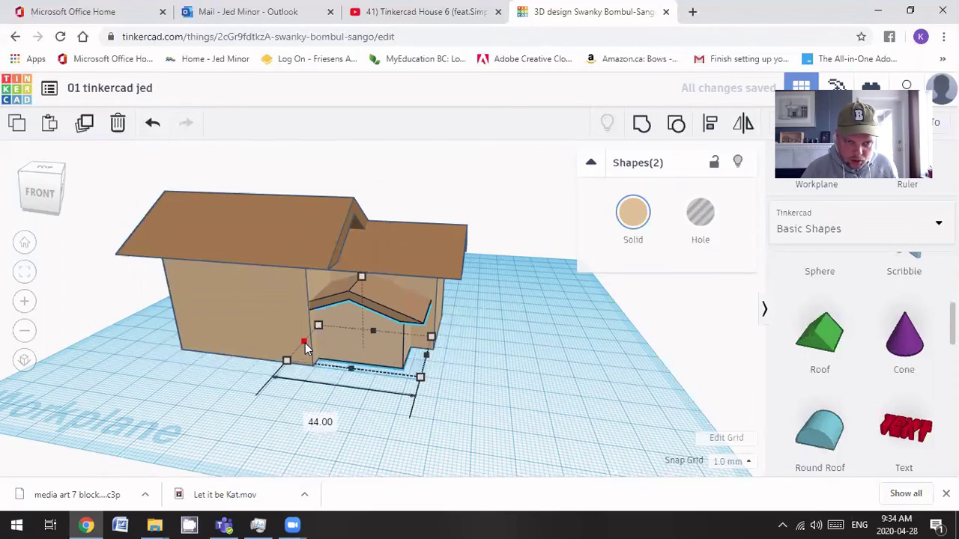
left_click_drag(430, 354, 411, 341)
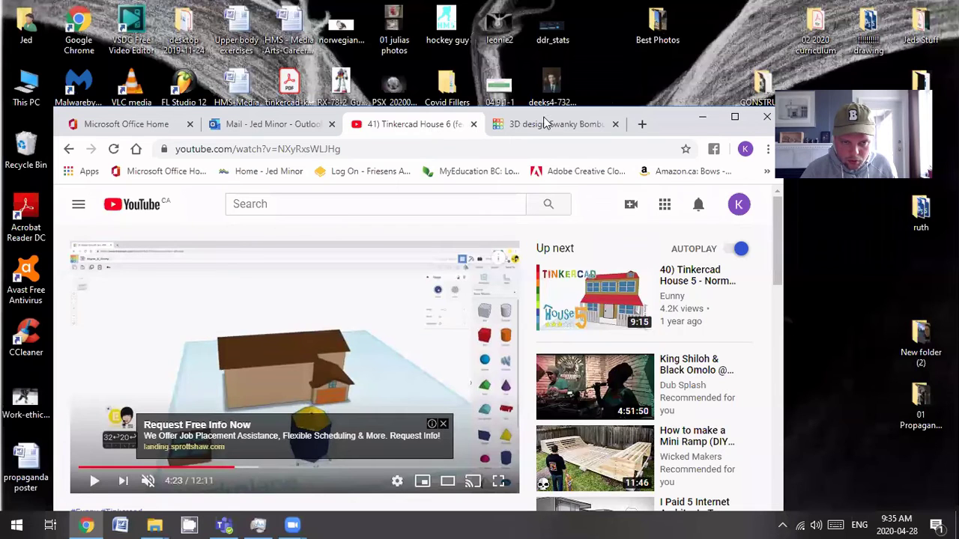
- Return to the Tinkercad design, narrow the small house with its roof to 25 mm wide, and deselect it
left_click(546, 124)
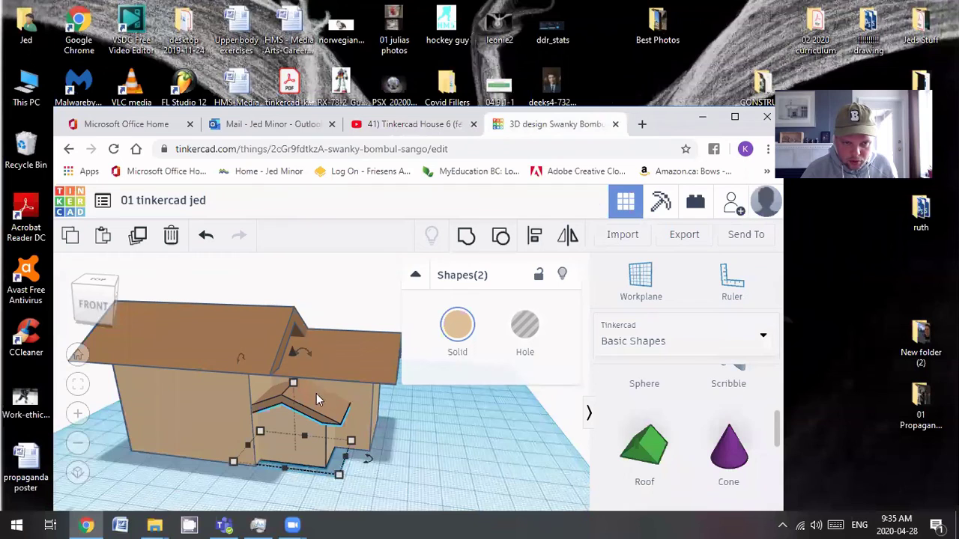
right_click_drag(302, 437, 358, 437)
left_click(333, 427)
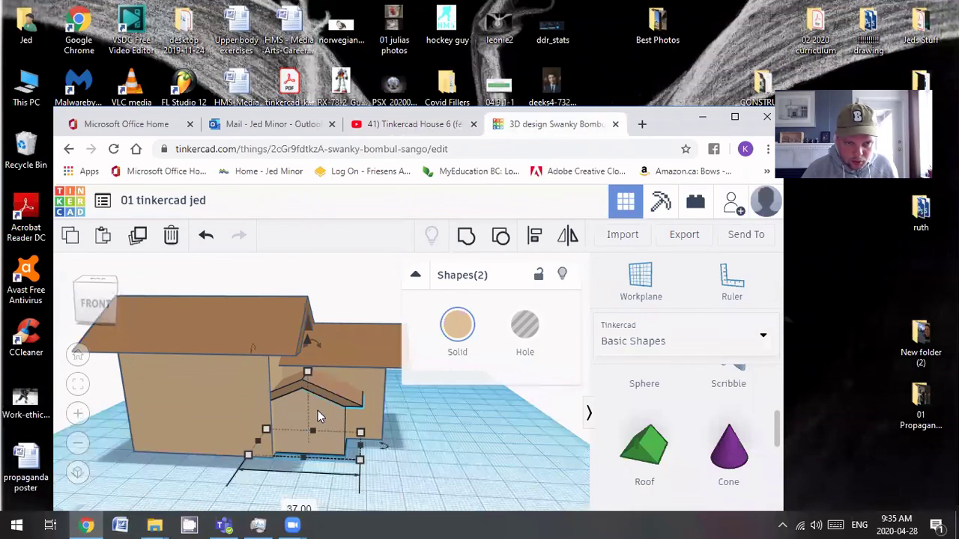
left_click_drag(311, 374, 302, 442)
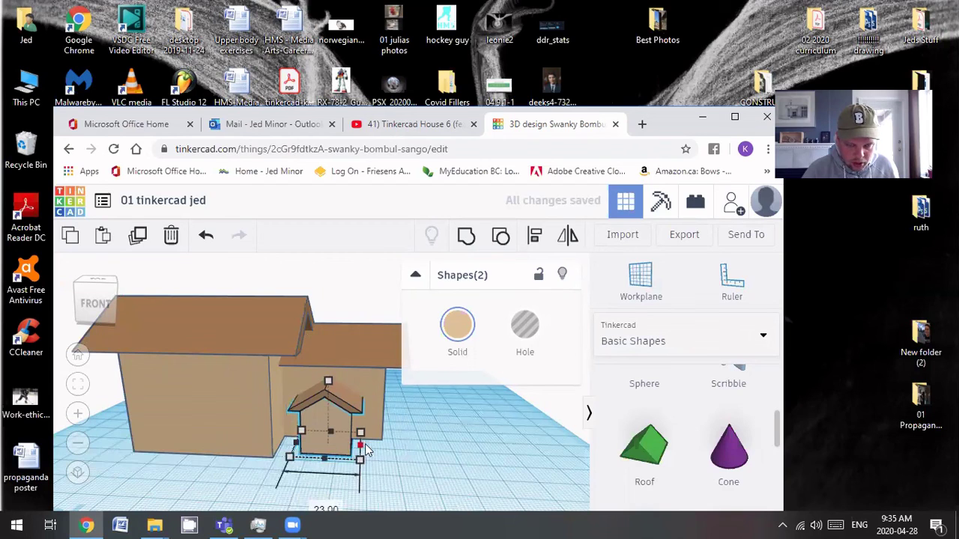
left_click_drag(400, 432, 463, 425)
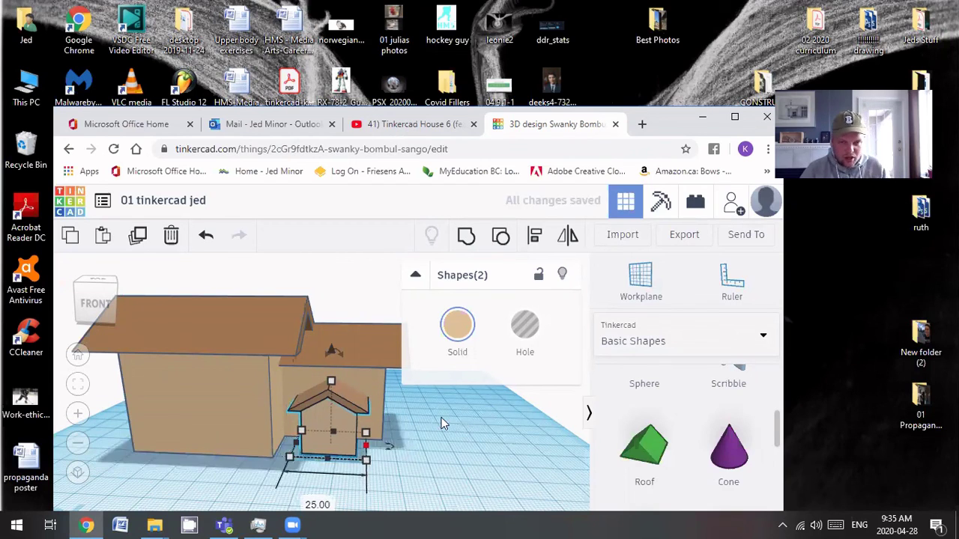
left_click(458, 396)
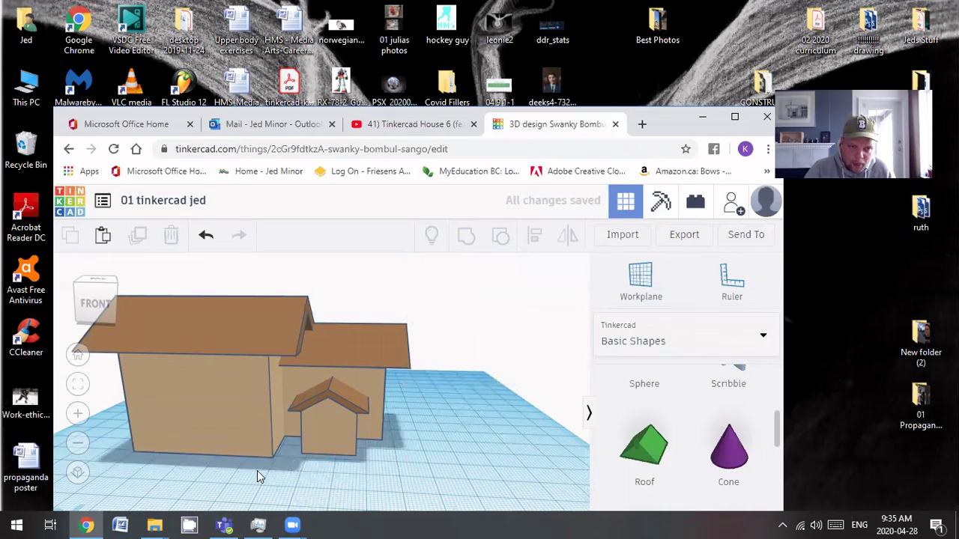
- Examine how the three house blocks and their roofs fit together from the front, left and right sides
right_click_drag(289, 454, 392, 465)
right_click_drag(247, 466, 186, 480)
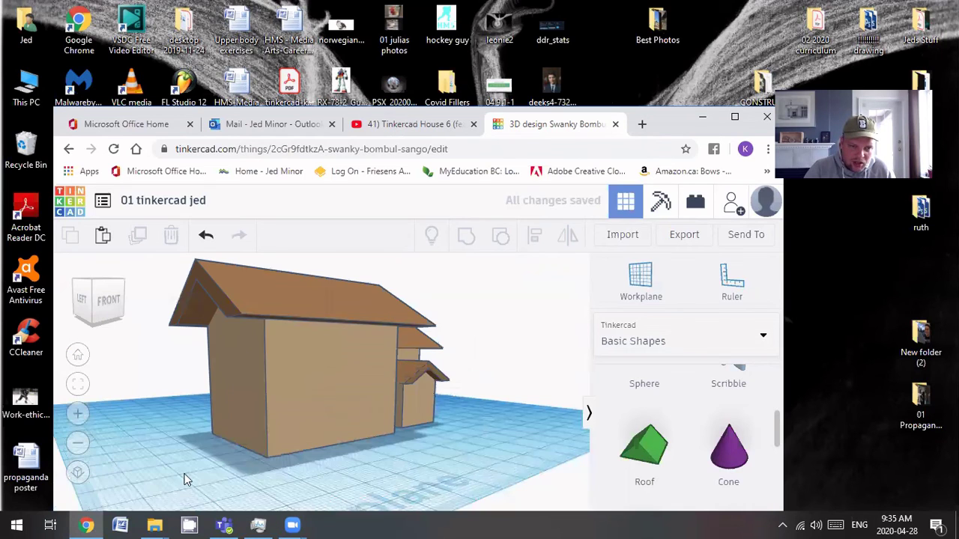
mouse_move(358, 443)
right_mouse_down()
mouse_move(382, 450)
mouse_move(342, 446)
right_mouse_up()
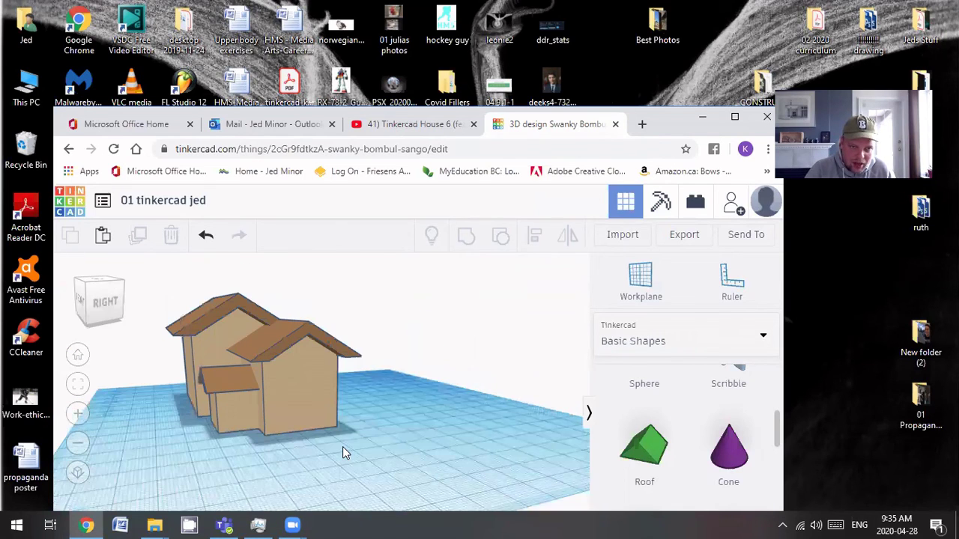
right_click_drag(251, 460, 391, 451)
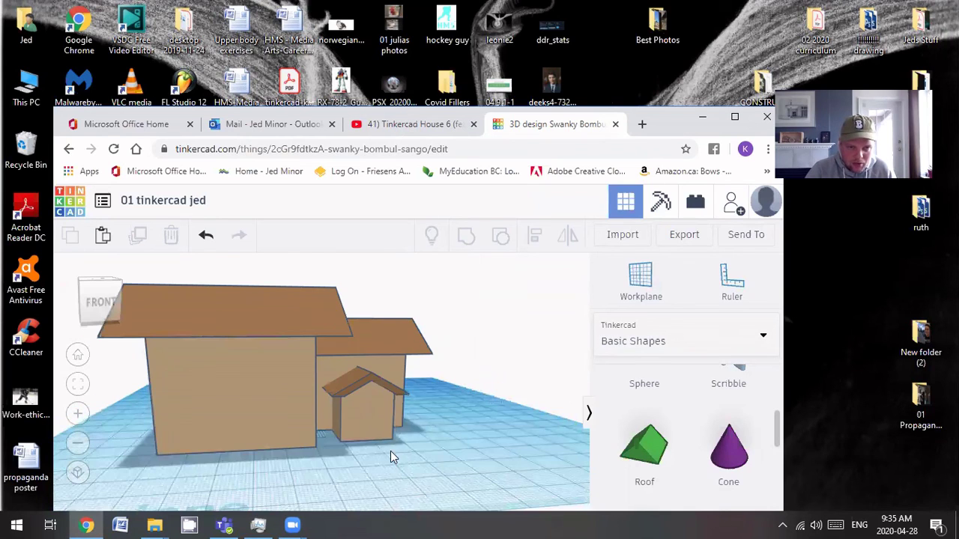
right_click_drag(323, 465, 324, 461)
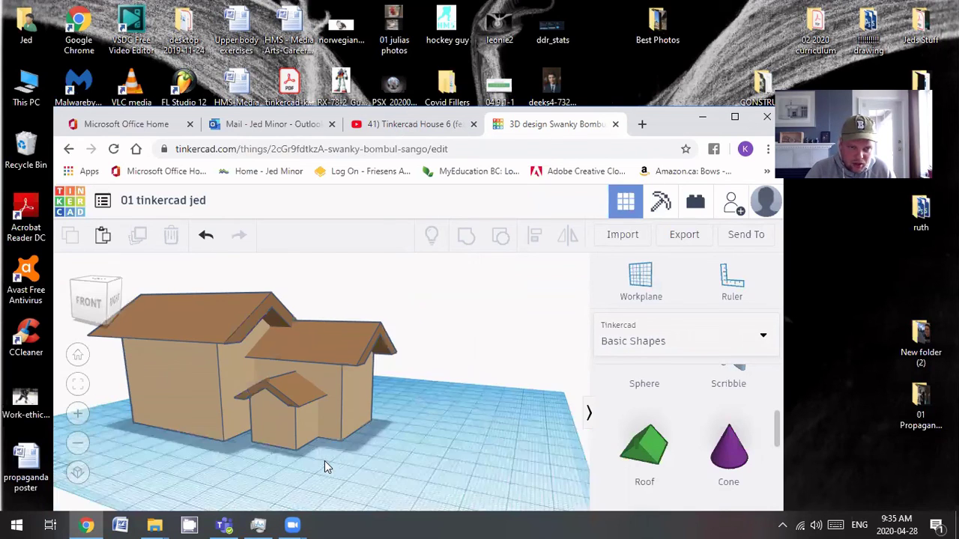